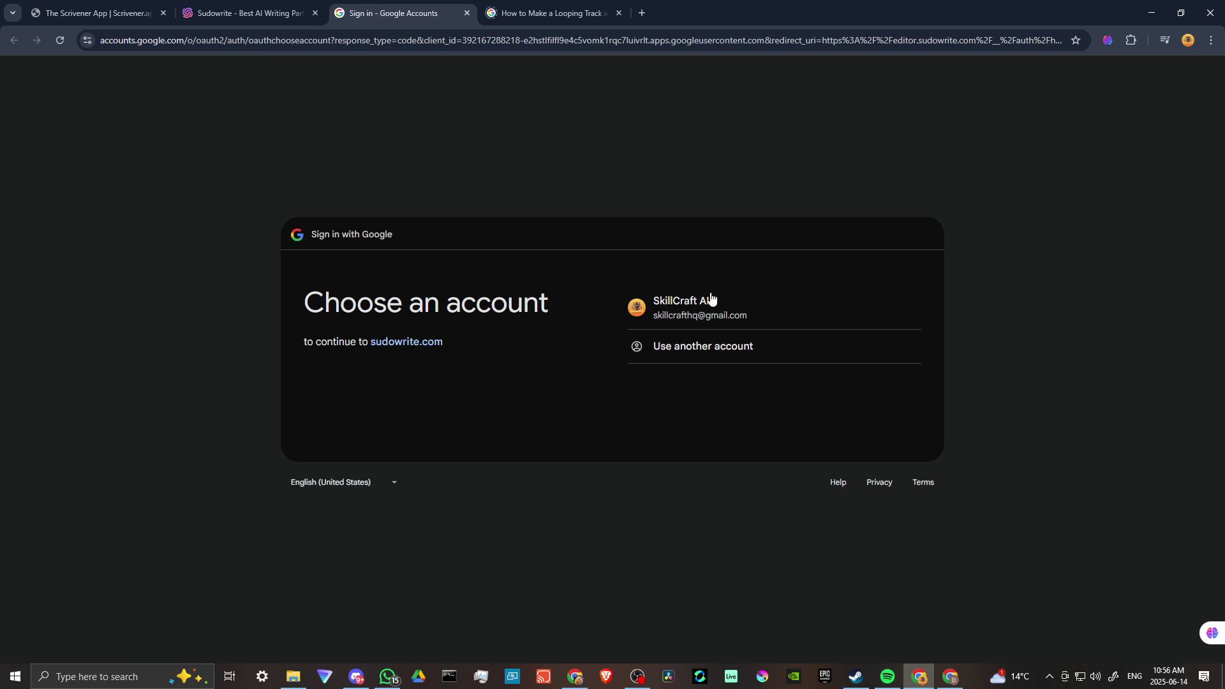
# Sign in to Sudowrite with the existing Google account from the account chooser
pyautogui.click(701, 301)
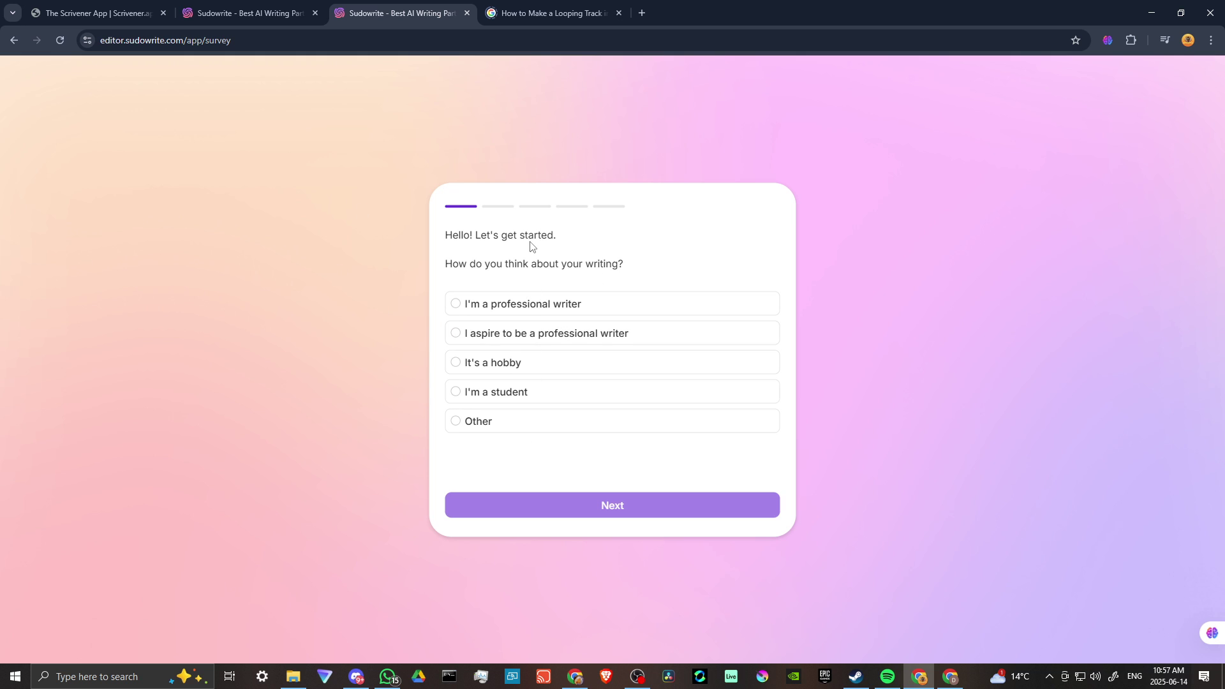
# Answer the survey as an aspiring professional writer wanting quick, efficient help, and give book progress
pyautogui.click(504, 333)
pyautogui.click(561, 506)
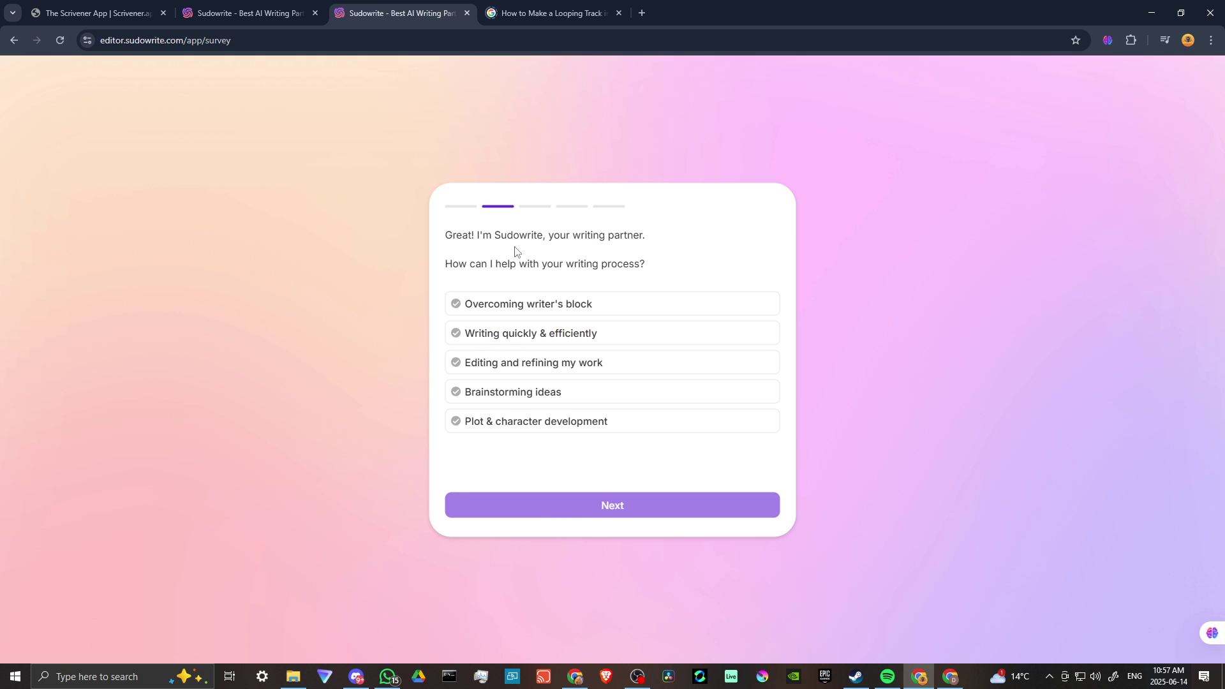
pyautogui.click(481, 333)
pyautogui.click(551, 508)
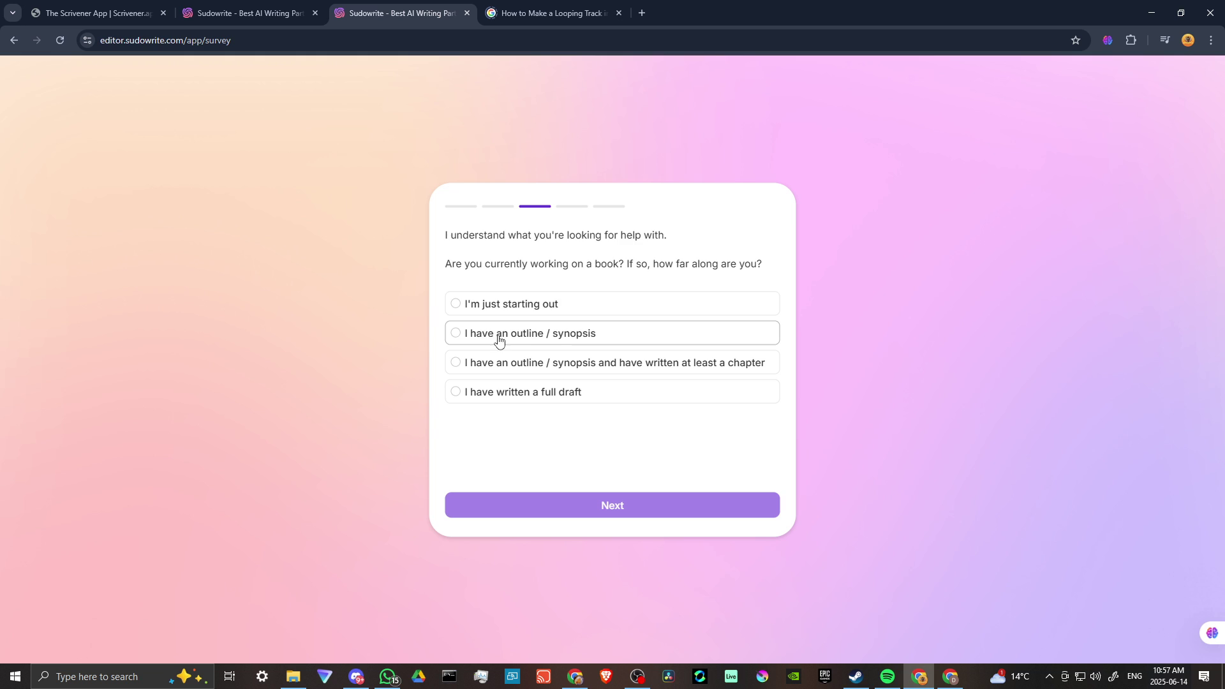
pyautogui.click(507, 303)
pyautogui.click(551, 506)
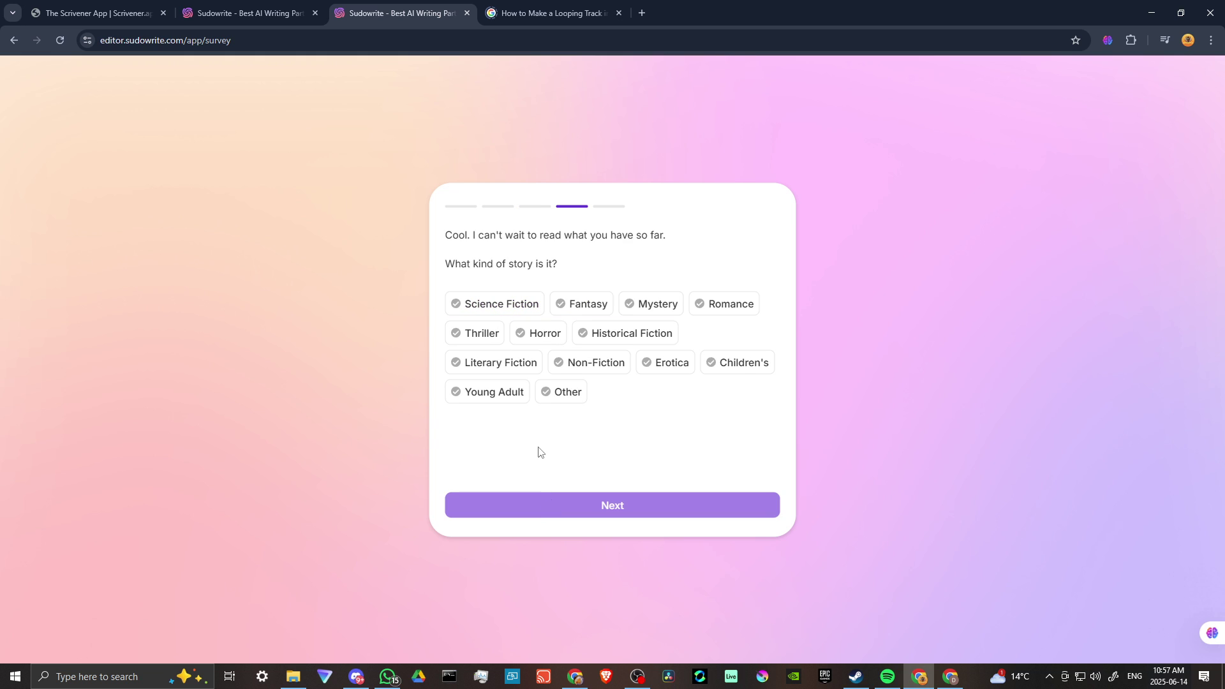
# Pick Science Fiction as the genre, skip manuscript import with 'Maybe later', and finish
pyautogui.click(501, 304)
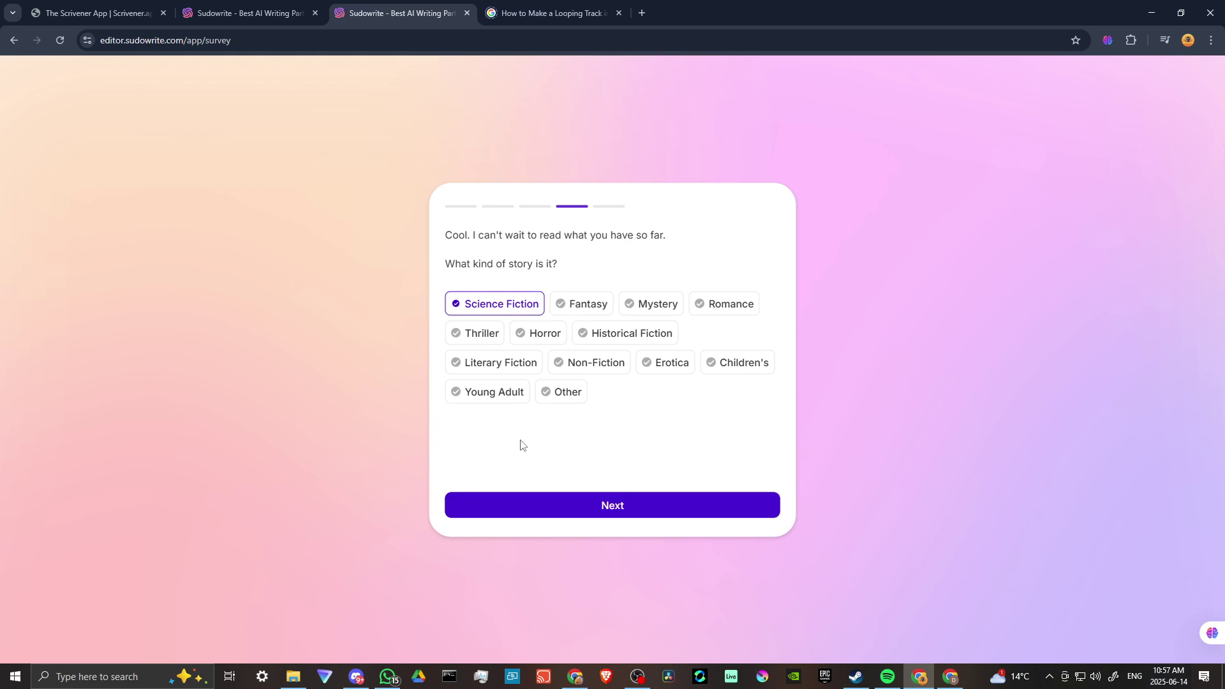
pyautogui.click(530, 505)
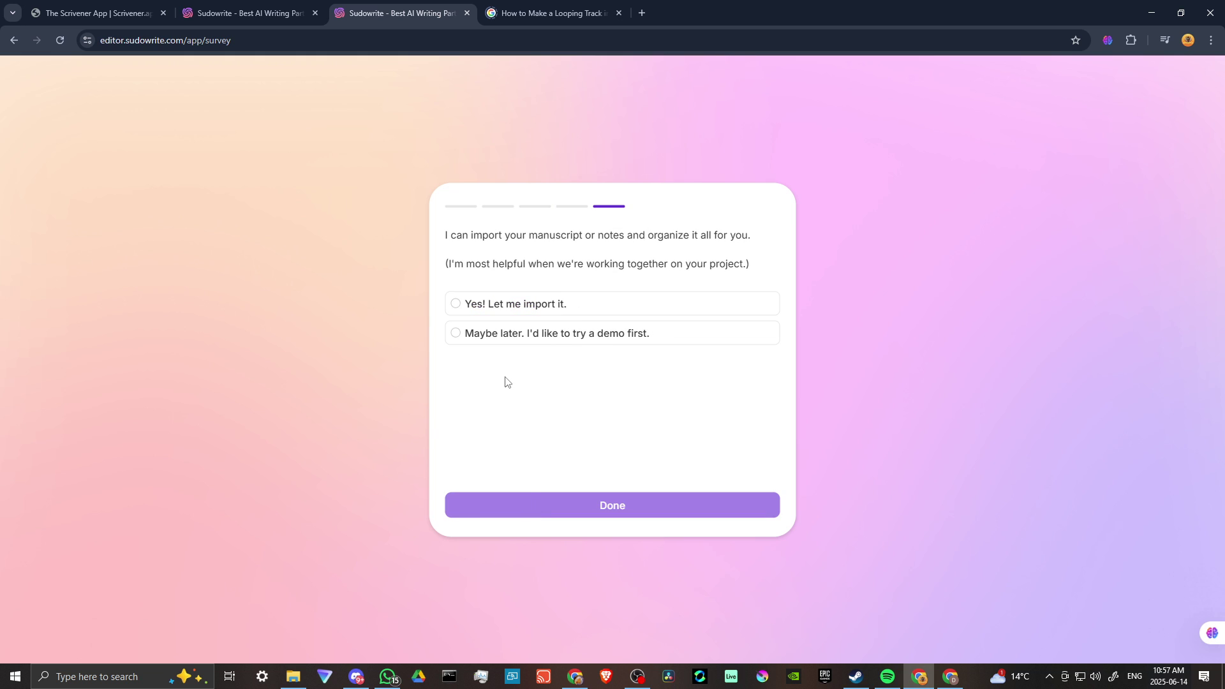
pyautogui.click(494, 337)
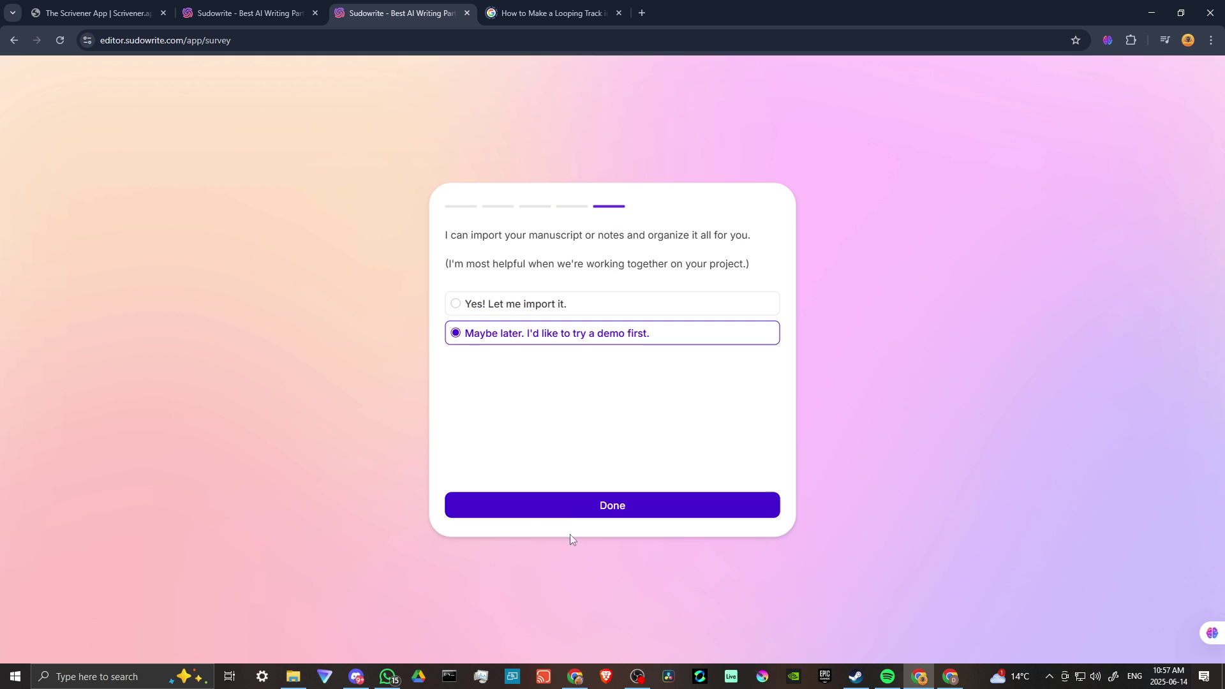
pyautogui.click(571, 507)
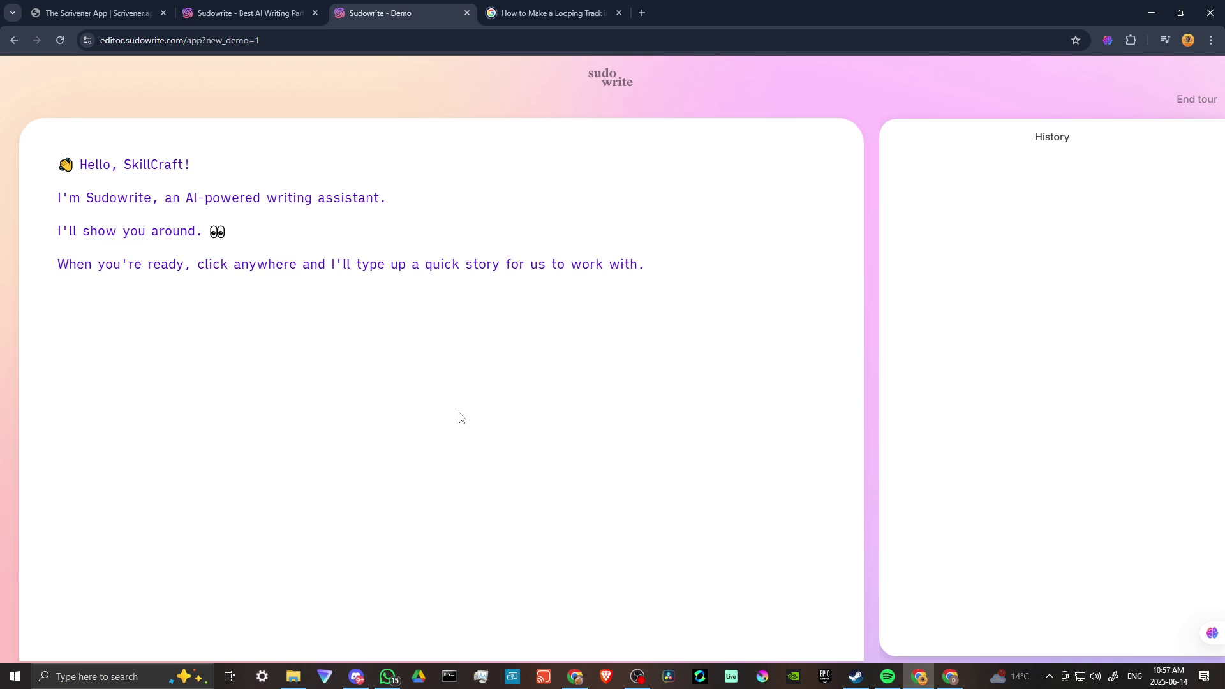
# Start the demo so it types the Robert Langdon sample story opening
pyautogui.click(497, 364)
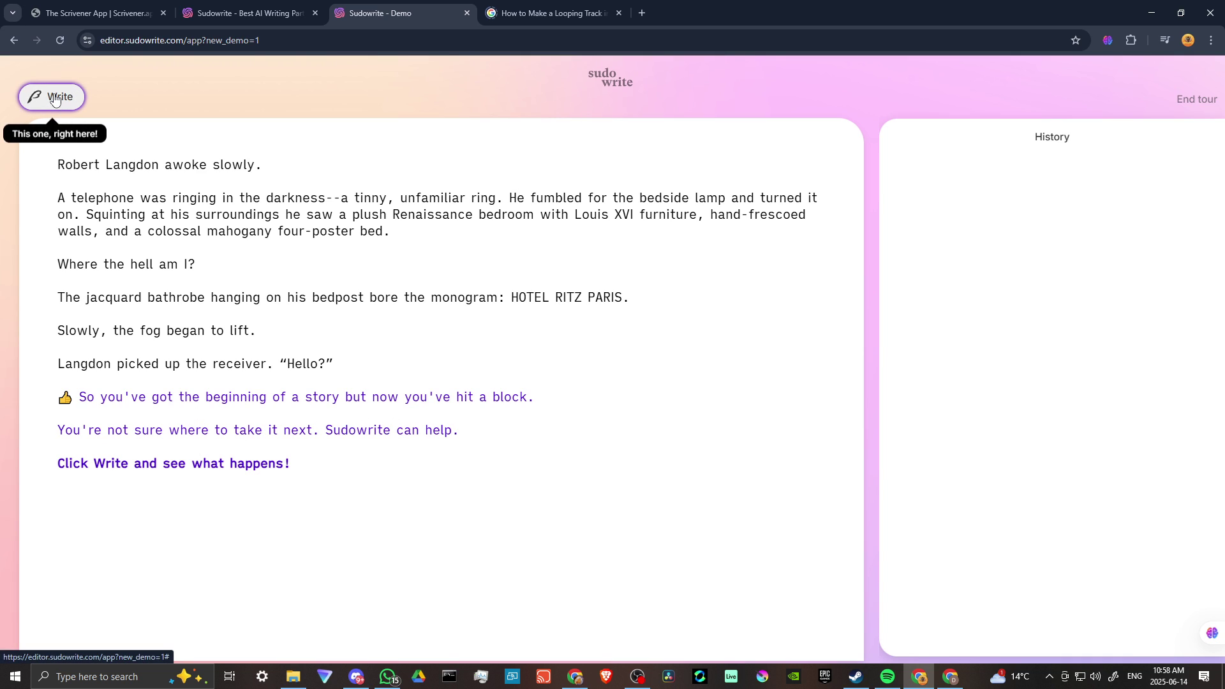
# Generate Write continuations and insert the first suggestion, the Vatican lockdown phone-call dialogue
pyautogui.click(60, 97)
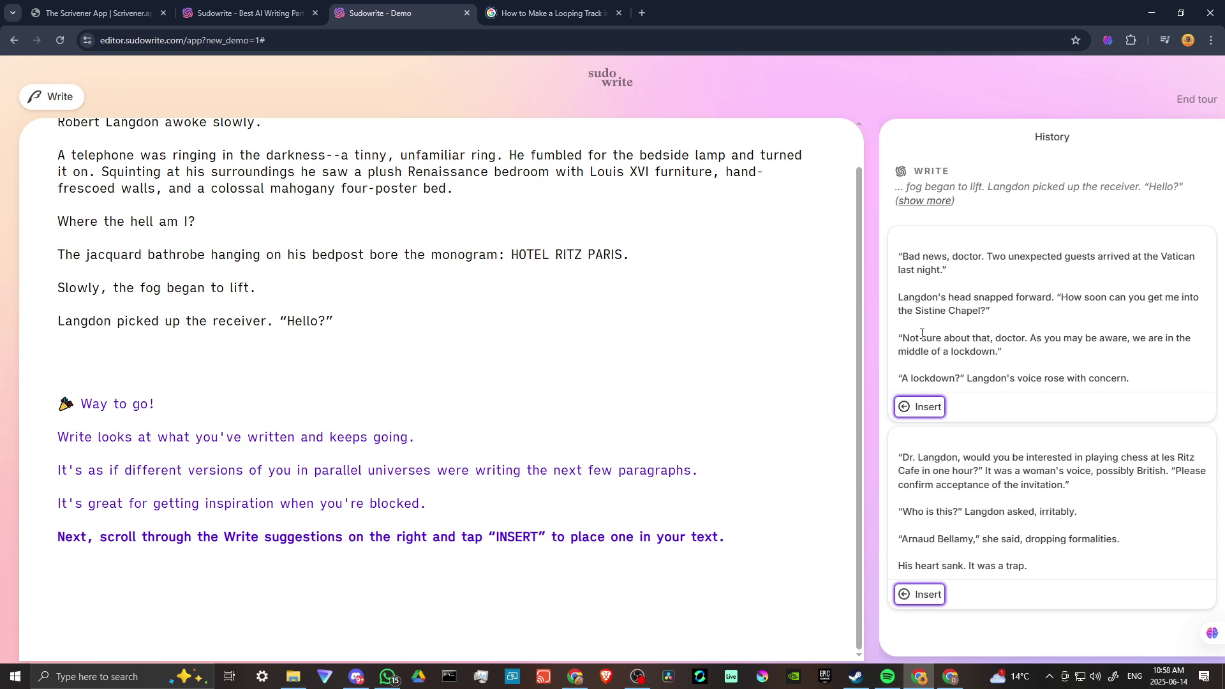
pyautogui.click(921, 409)
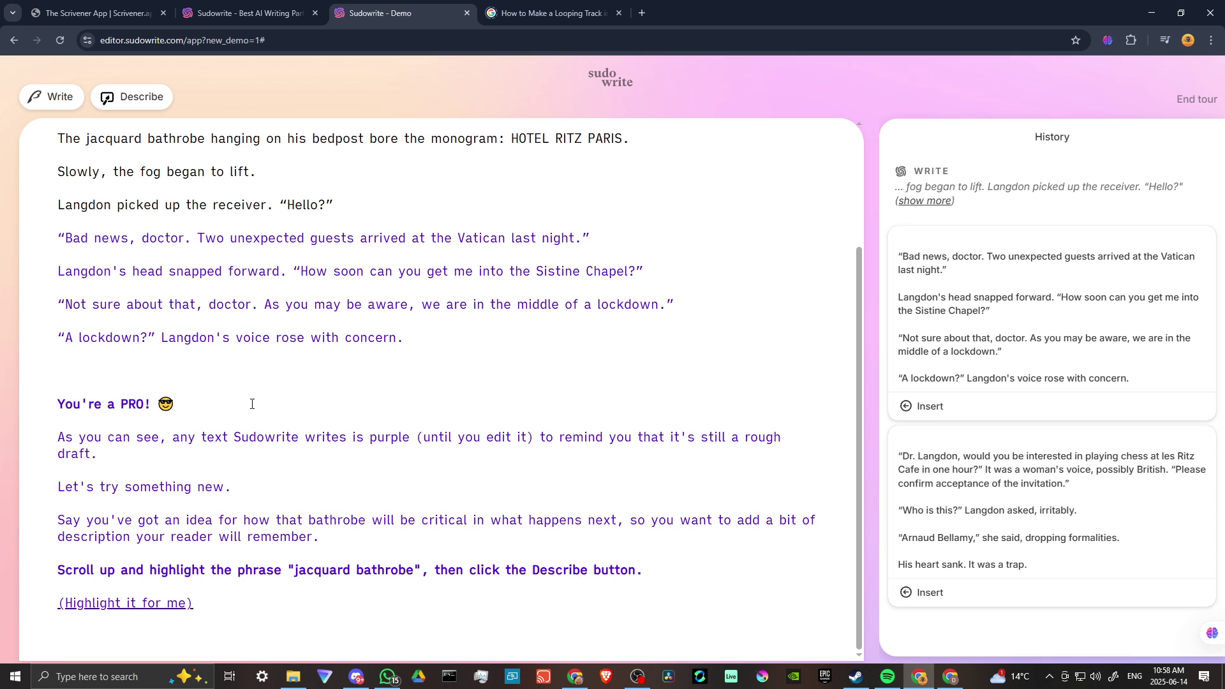
pyautogui.scroll(3, 250, 331)
pyautogui.scroll(2, 192, 306)
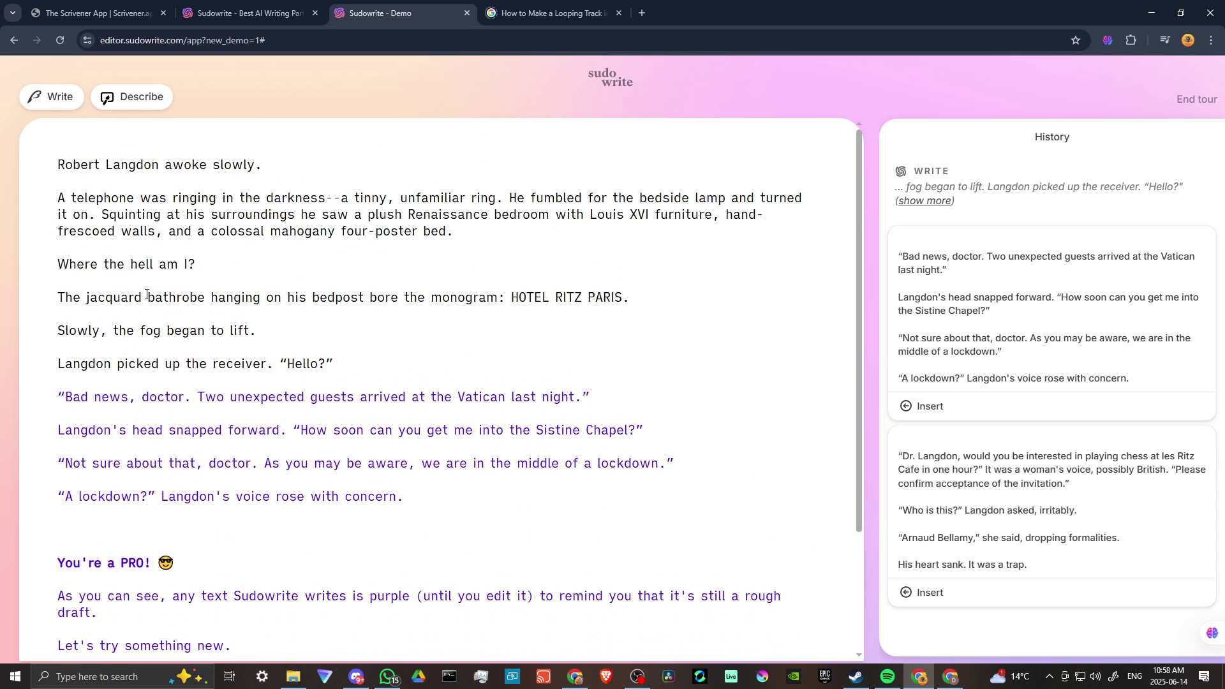
# Run Describe on the highlighted phrase 'jacquard bathrobe' for sight, smell, taste and touch ideas
pyautogui.moveTo(87, 298); pyautogui.dragTo(210, 294)
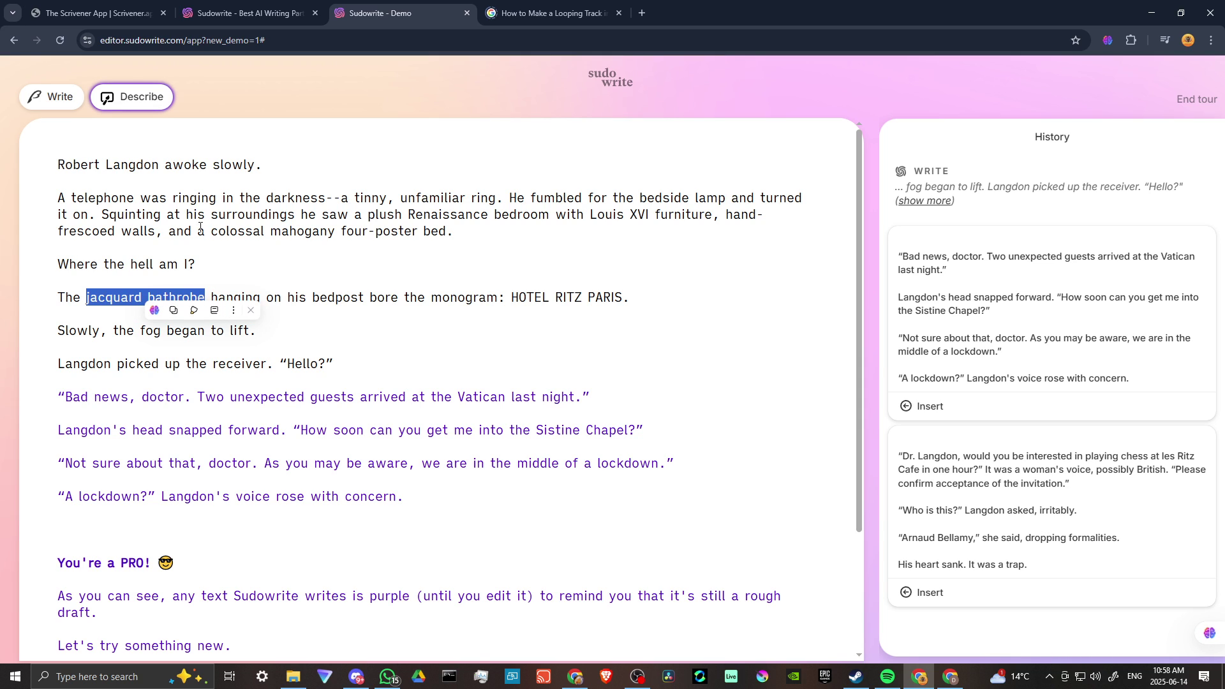
pyautogui.click(141, 96)
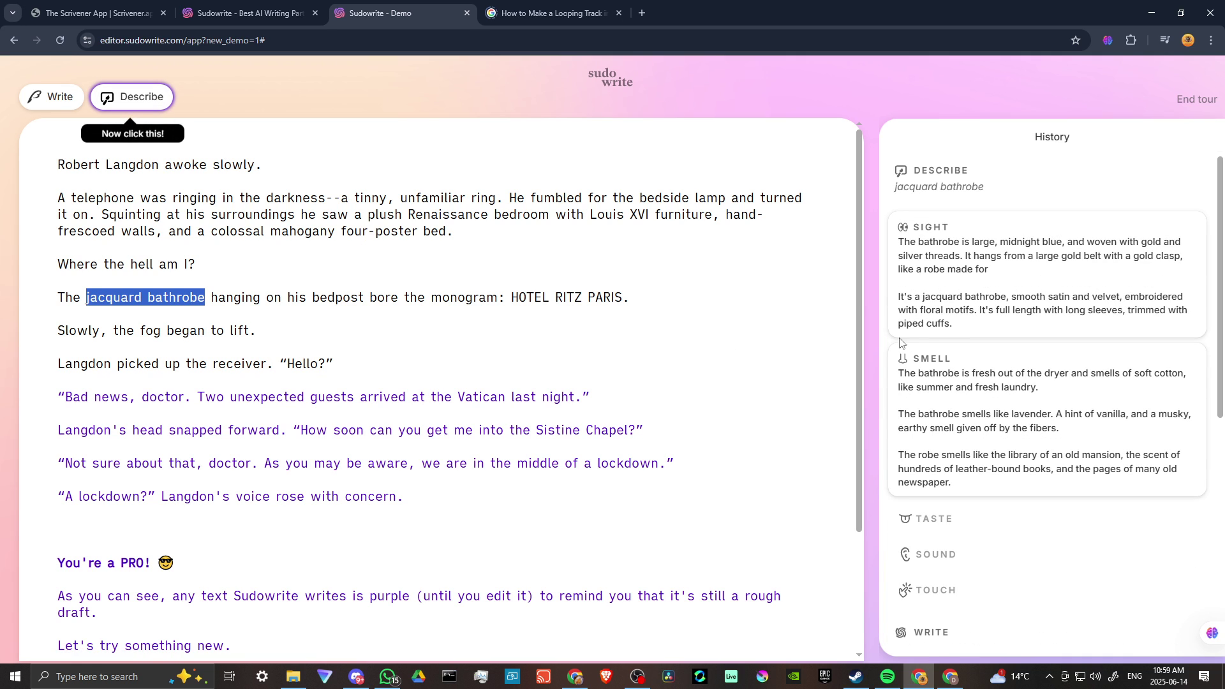
pyautogui.scroll(-5, 430, 382)
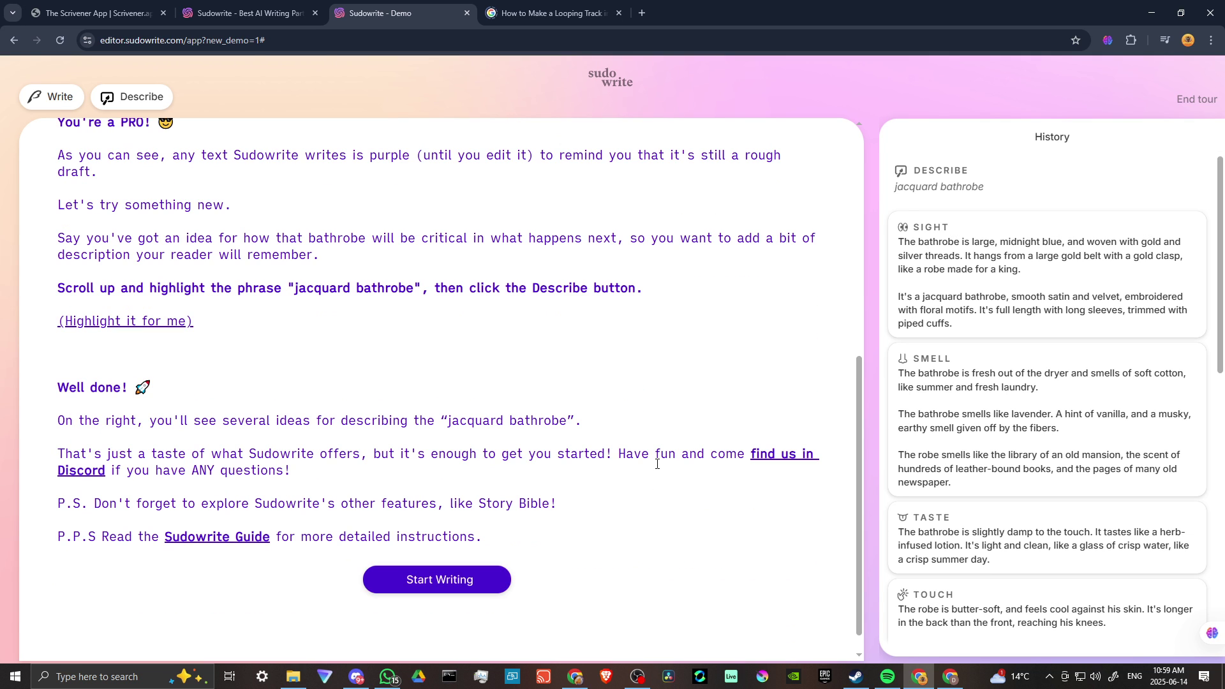
pyautogui.scroll(-3, 1064, 229)
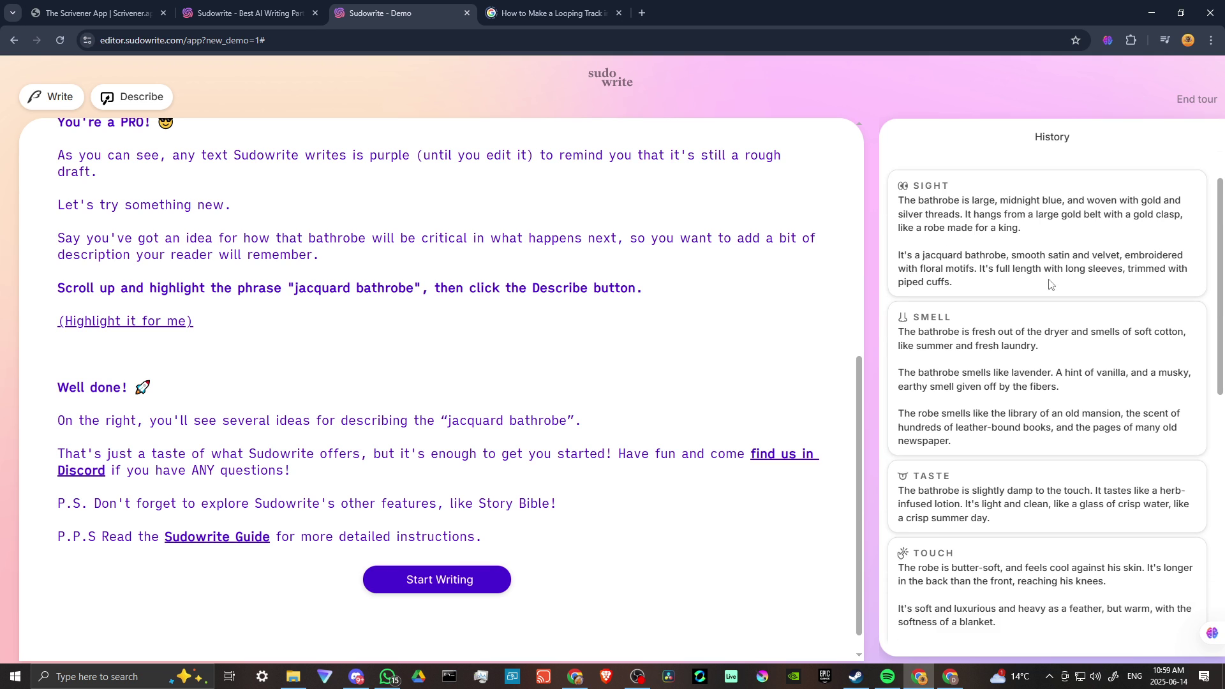
pyautogui.scroll(-3, 1057, 259)
pyautogui.scroll(-3, 1053, 272)
pyautogui.scroll(-3, 1048, 282)
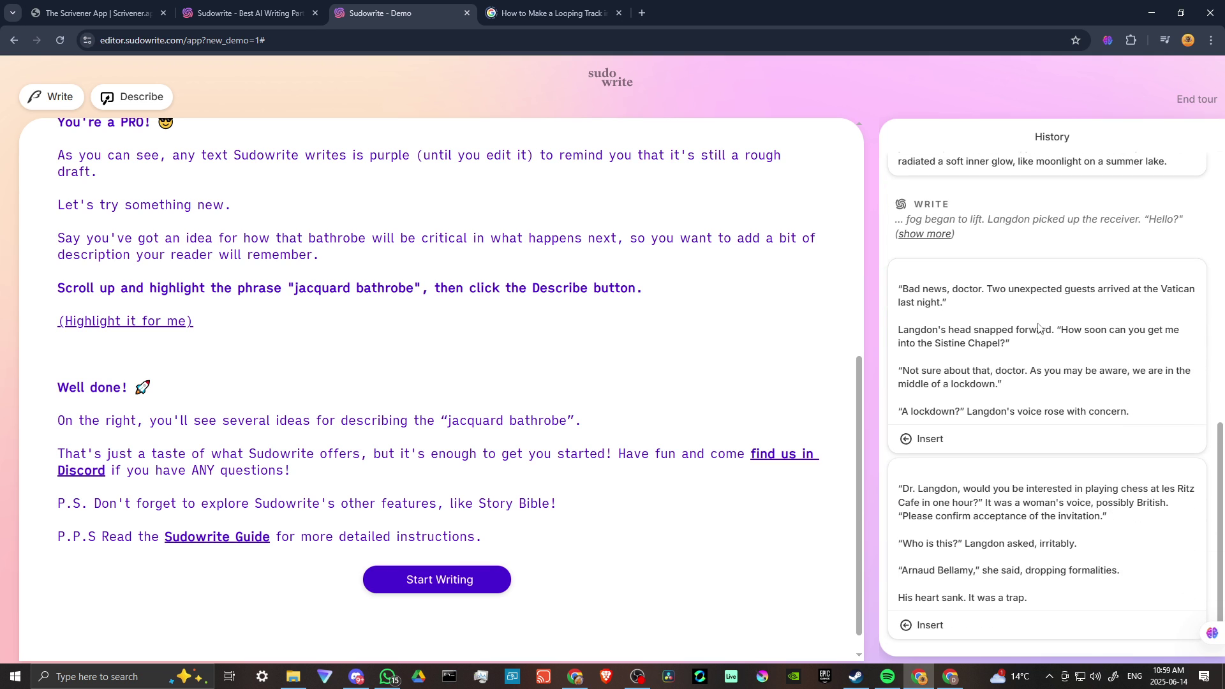
pyautogui.scroll(5, 1009, 363)
pyautogui.scroll(5, 1009, 362)
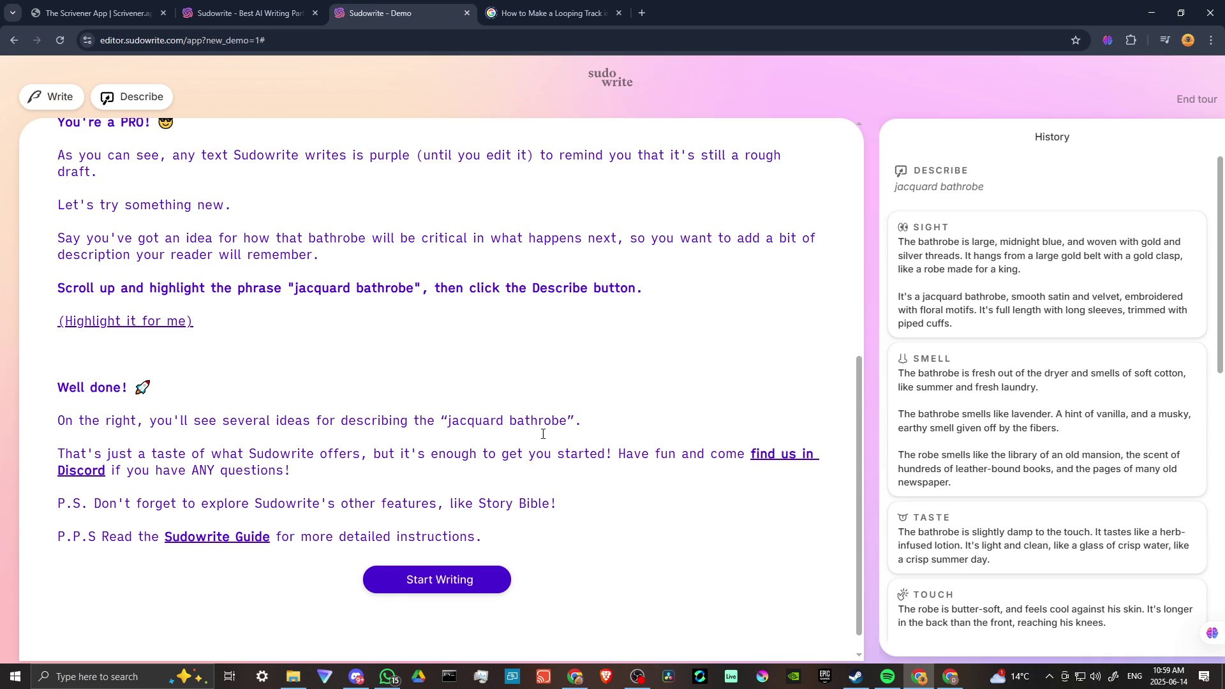
# End the demo with Start Writing and open the Tutorial Project's Introduction document
pyautogui.click(445, 583)
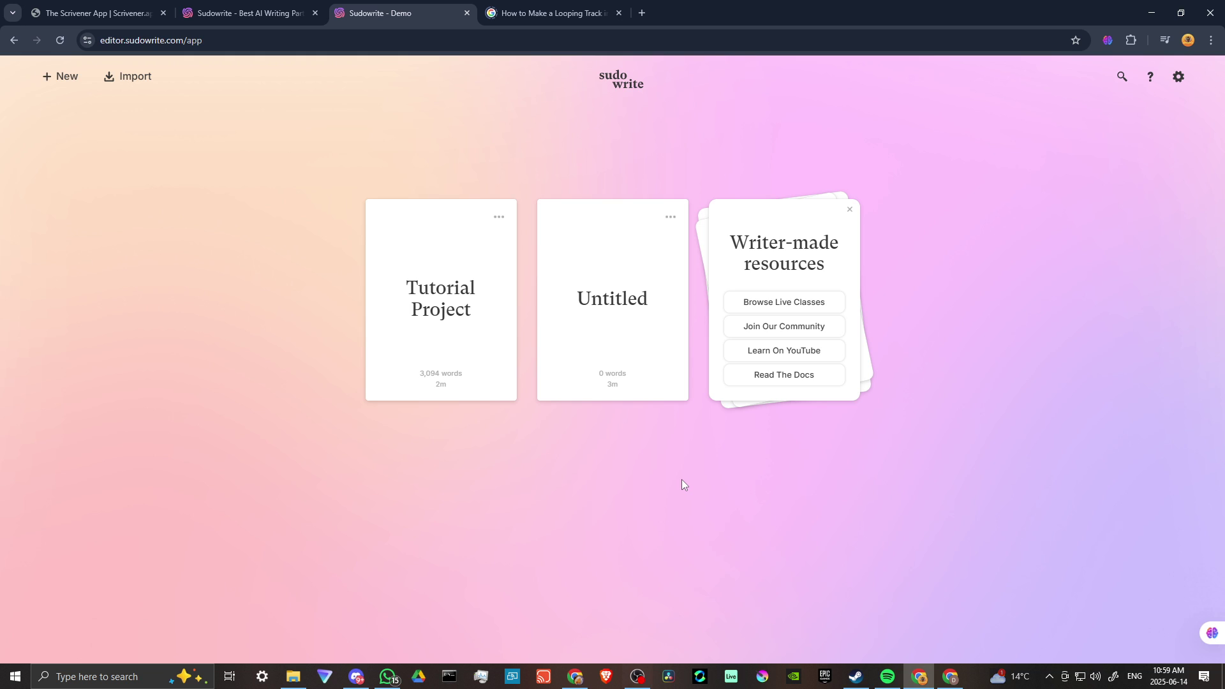
pyautogui.click(445, 314)
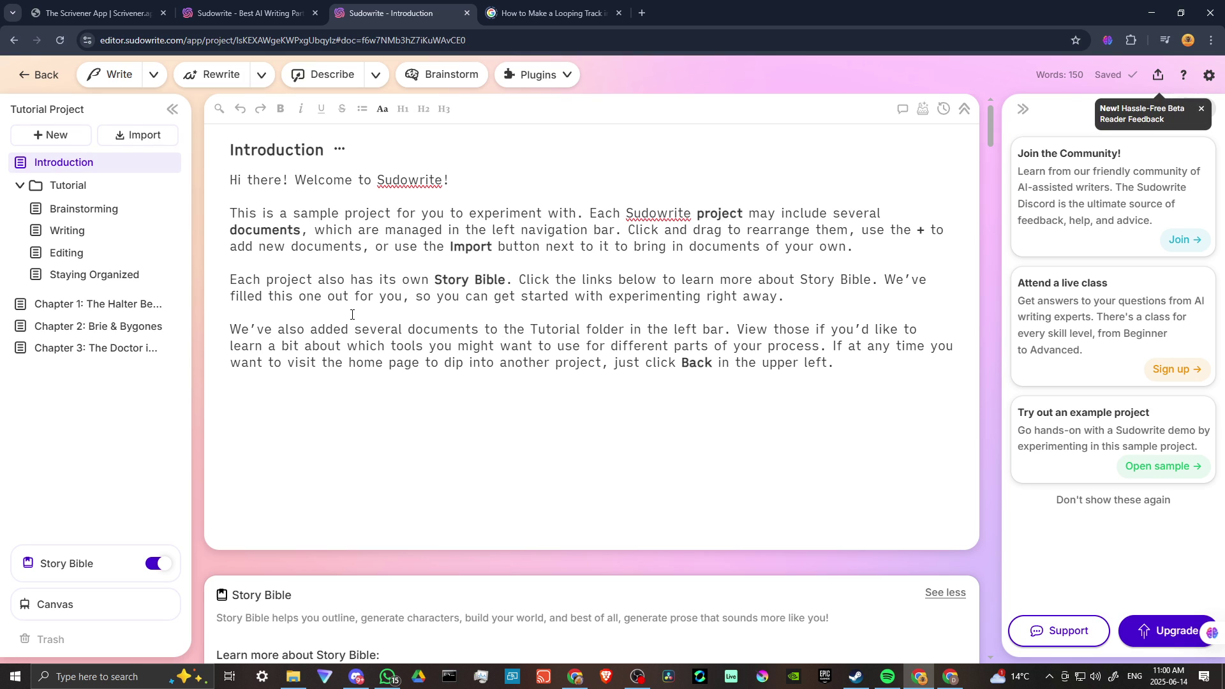
pyautogui.scroll(-3, 375, 318)
pyautogui.scroll(-2, 479, 330)
pyautogui.scroll(-3, 478, 330)
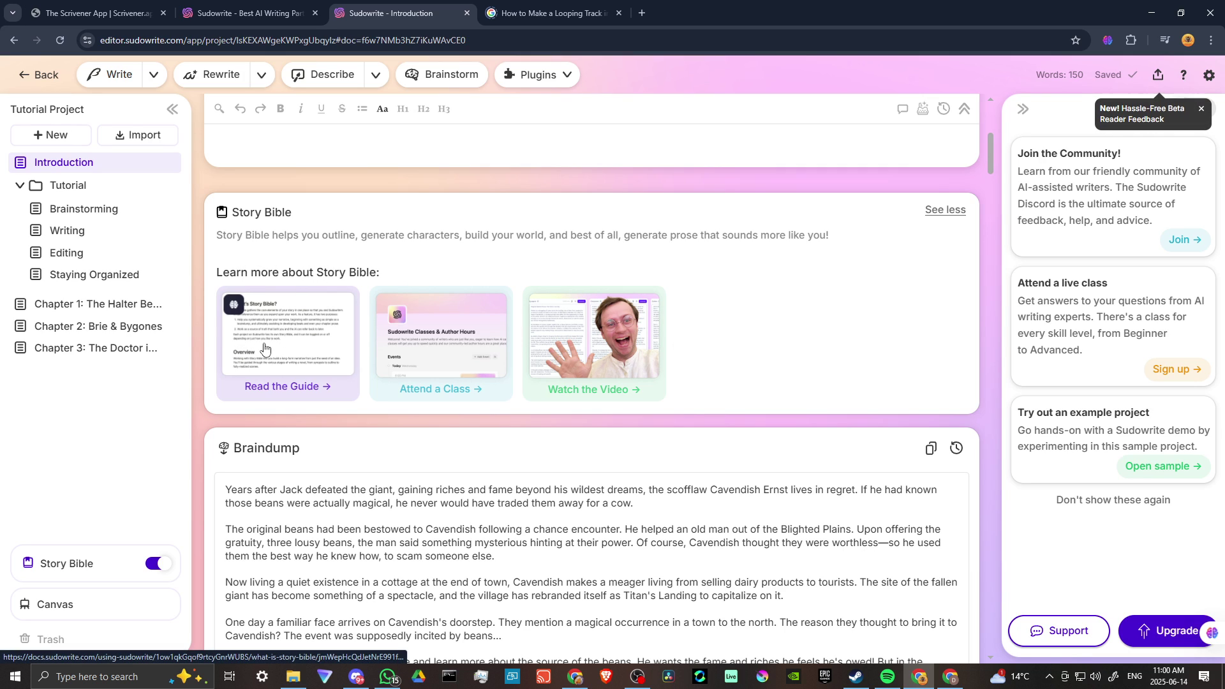
pyautogui.moveTo(594, 341)
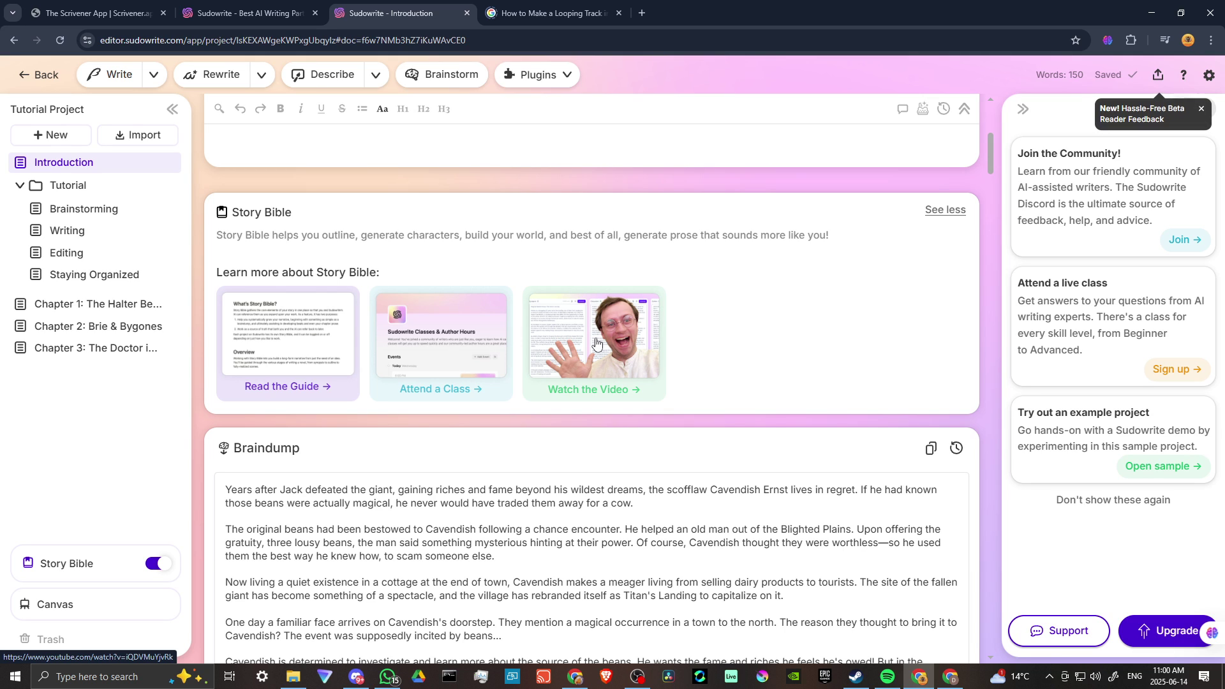
pyautogui.scroll(-3, 745, 316)
pyautogui.scroll(-2, 574, 383)
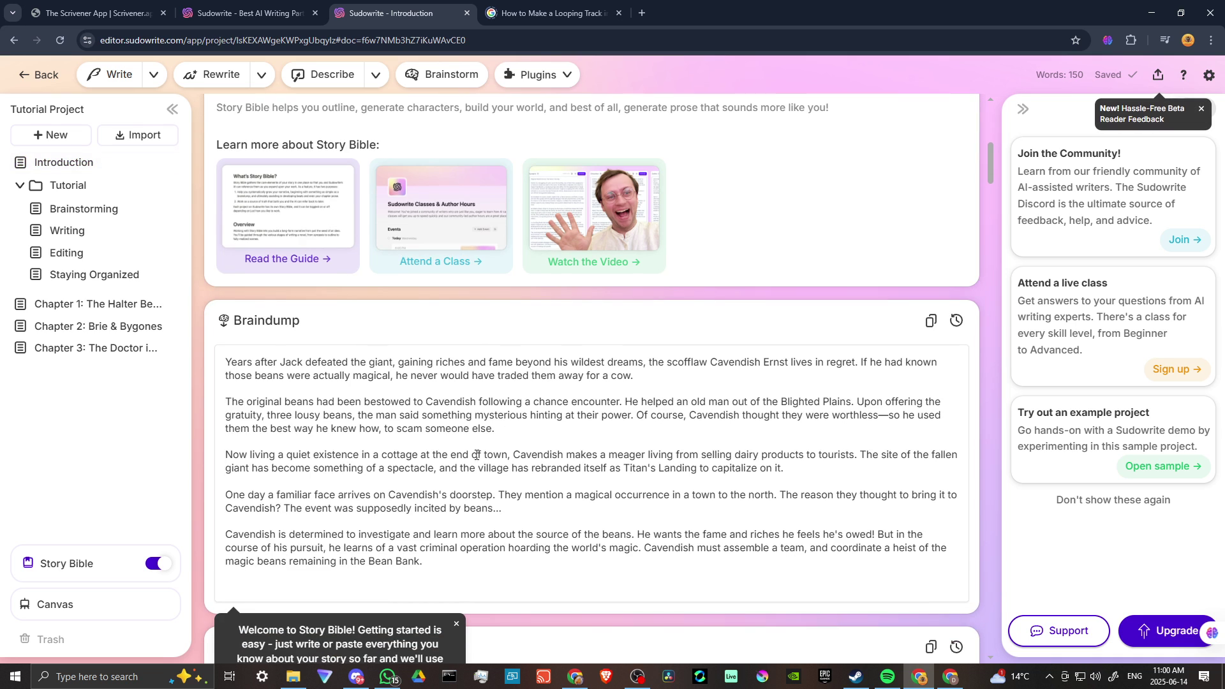
pyautogui.scroll(-3, 476, 455)
pyautogui.scroll(-3, 574, 440)
pyautogui.scroll(-2, 589, 437)
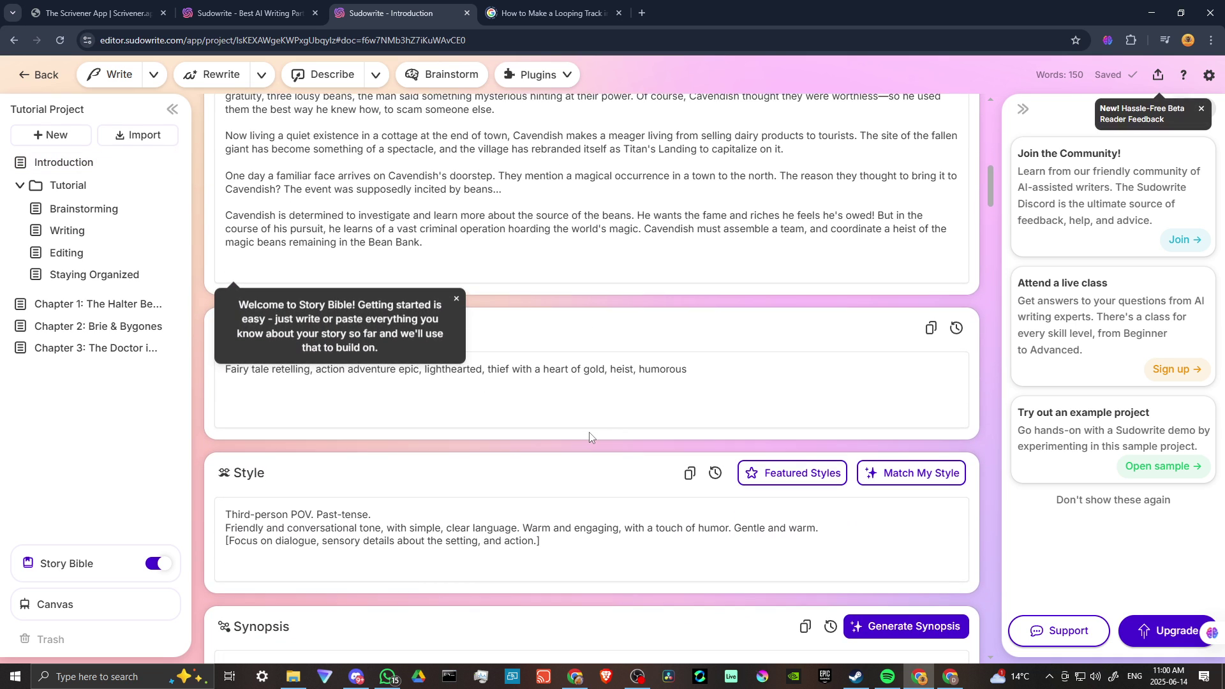
pyautogui.scroll(3, 590, 437)
pyautogui.scroll(3, 590, 437)
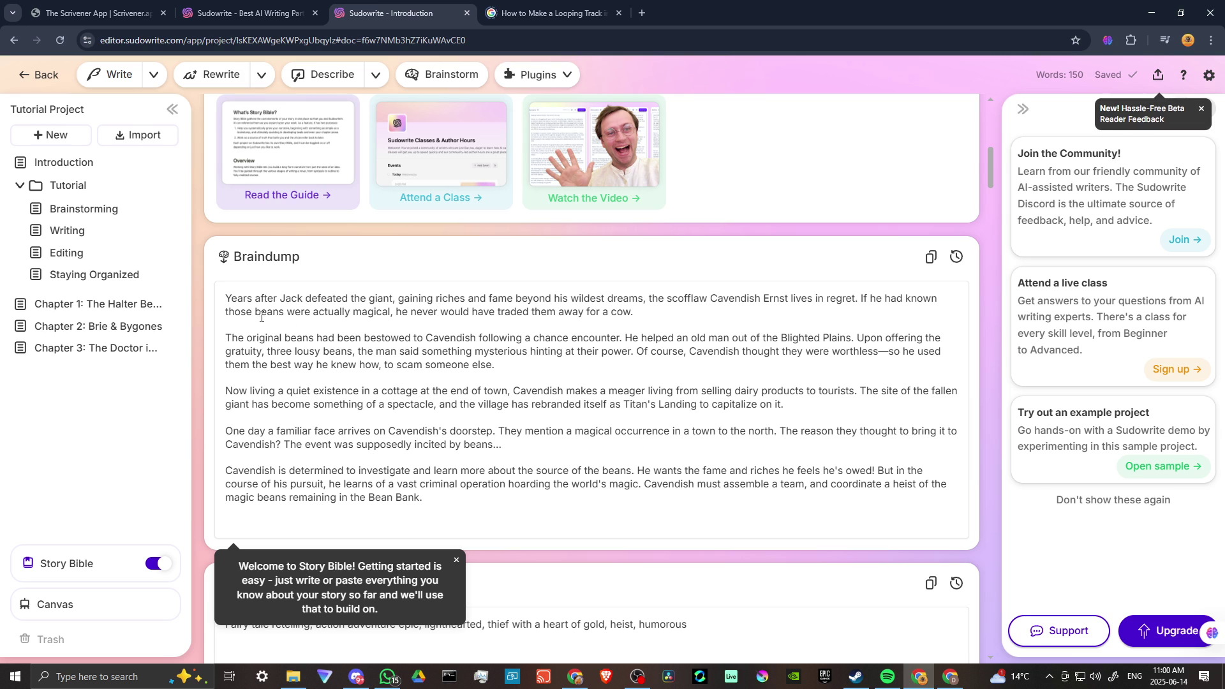
pyautogui.scroll(-3, 506, 371)
pyautogui.scroll(-2, 505, 370)
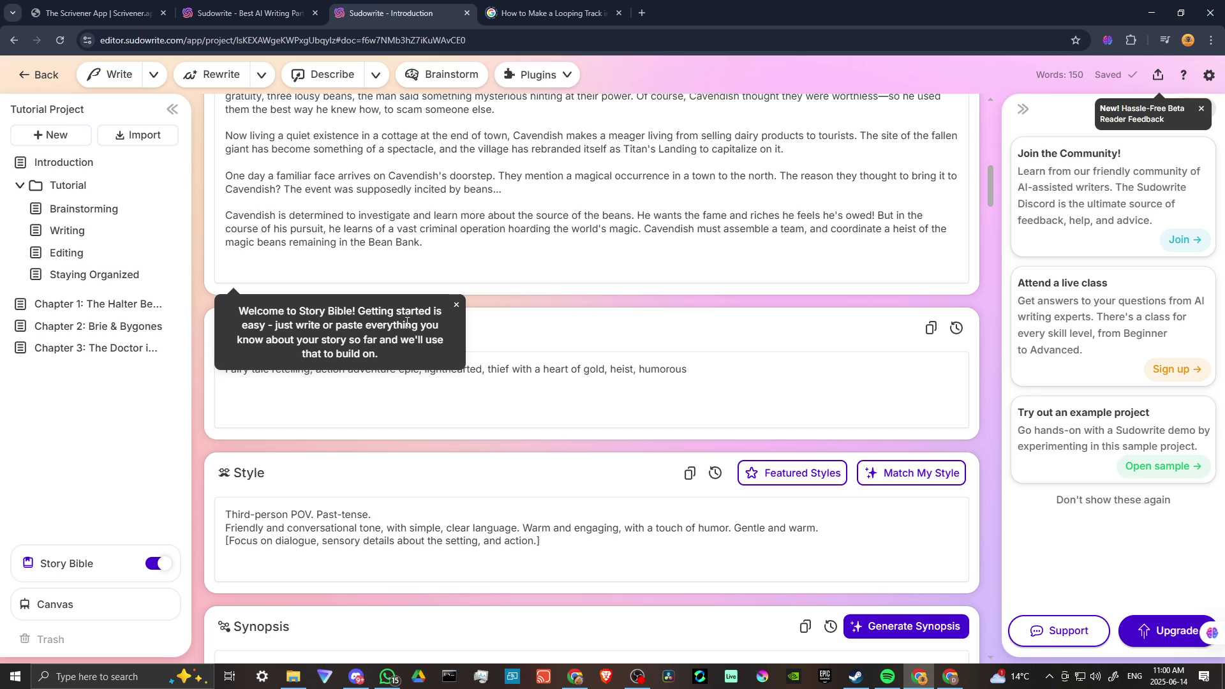
# Dismiss the Story Bible welcome tip and the Genre tip
pyautogui.click(456, 304)
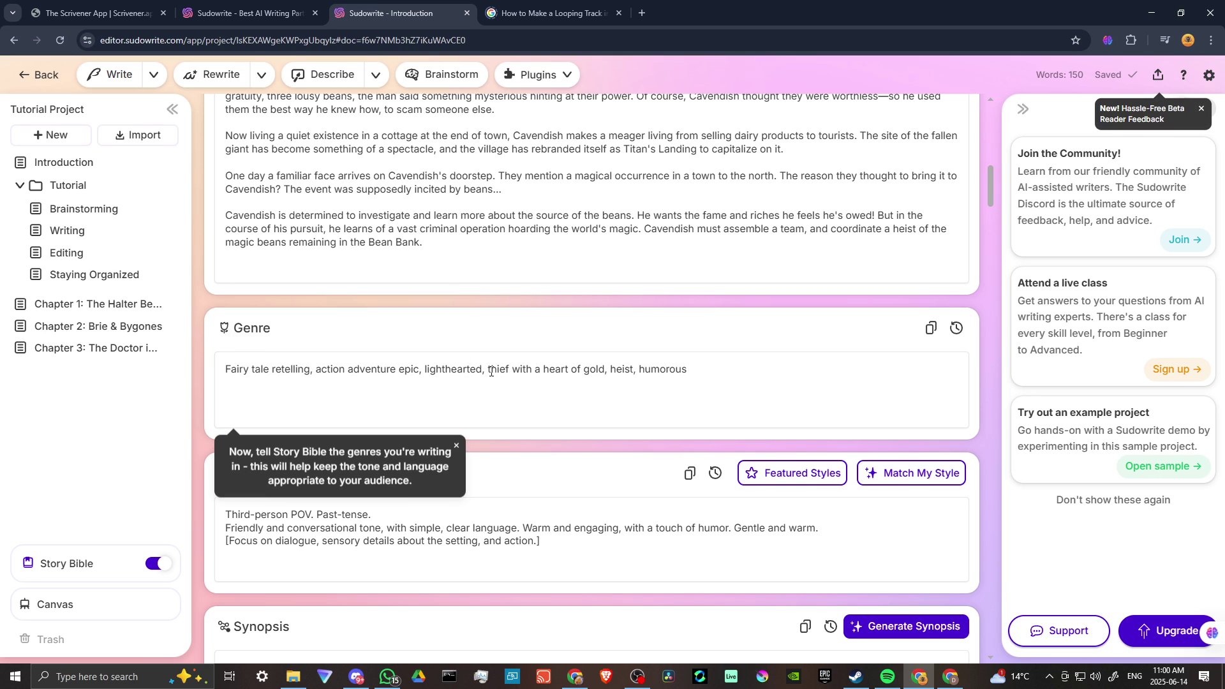
pyautogui.scroll(-1, 490, 371)
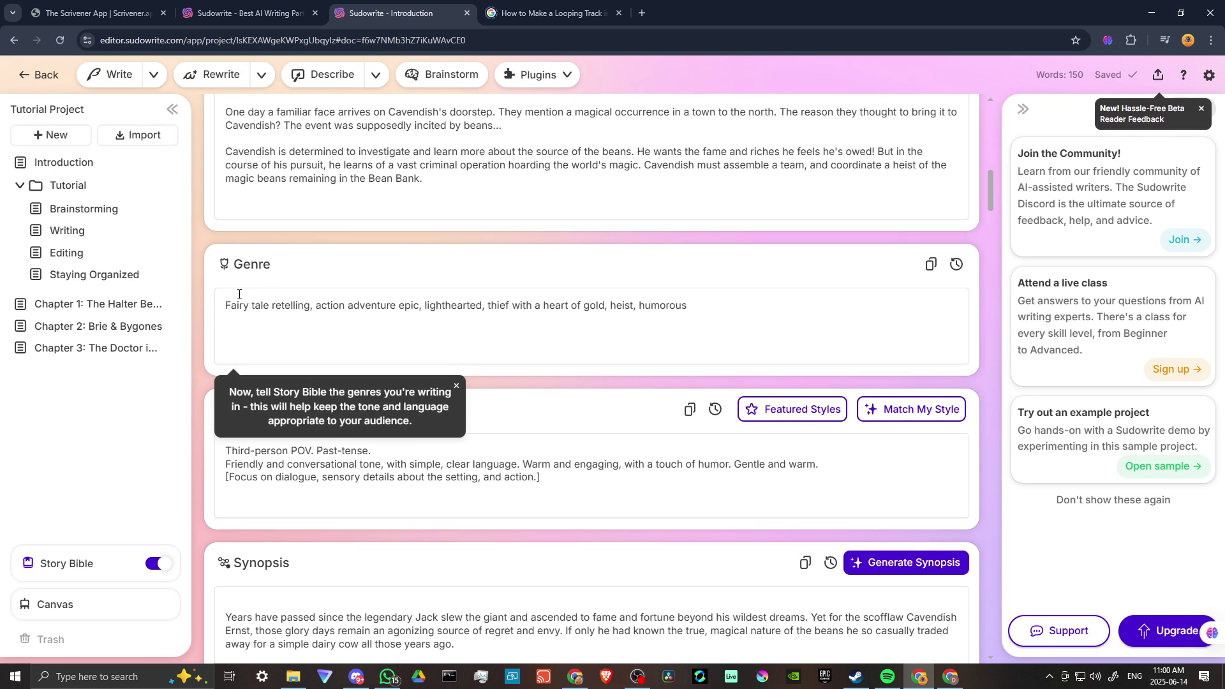
pyautogui.click(458, 390)
pyautogui.scroll(-2, 440, 459)
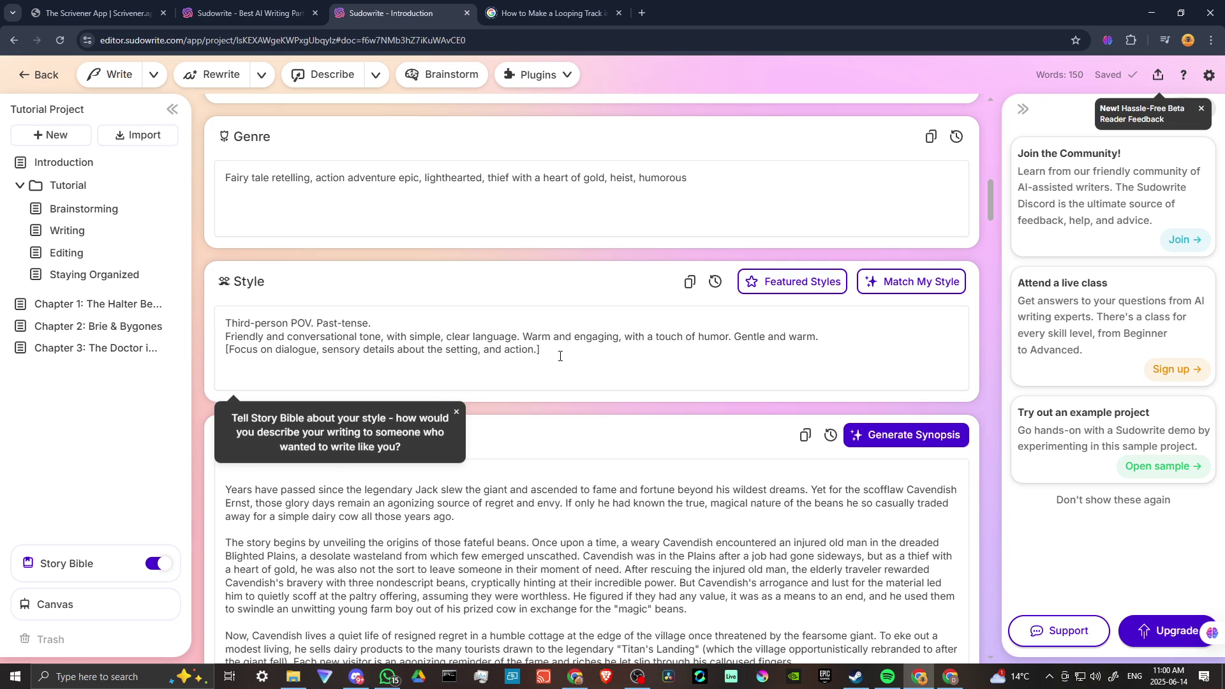
pyautogui.scroll(-1, 587, 331)
pyautogui.scroll(-1, 587, 331)
# Dismiss the Style, Generate Synopsis and Rewrite tips while scrolling the synopsis to Characters
pyautogui.click(458, 283)
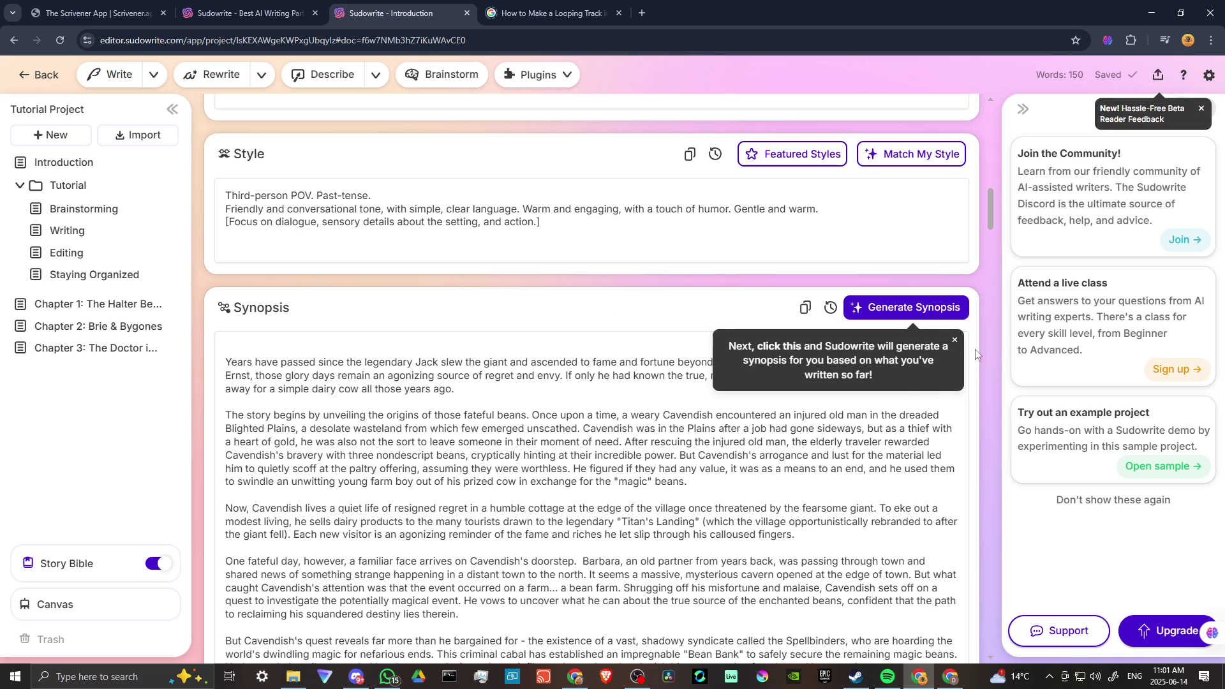
pyautogui.click(955, 340)
pyautogui.scroll(-1, 580, 391)
pyautogui.scroll(-1, 579, 391)
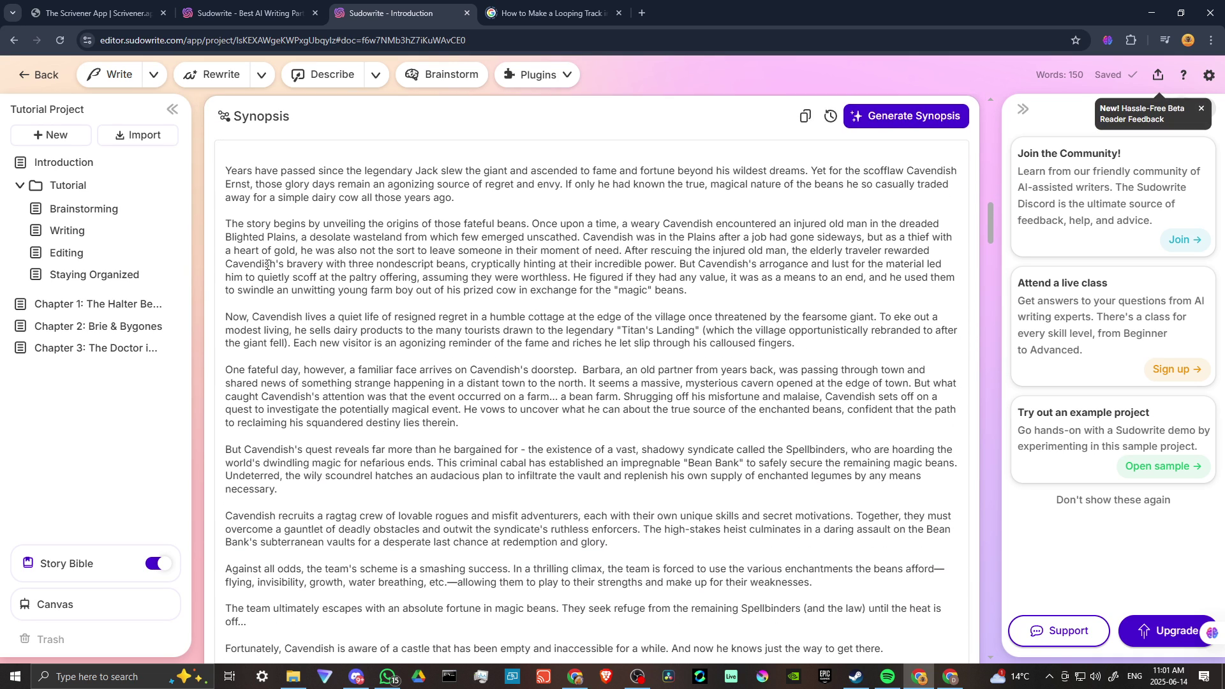
pyautogui.scroll(-2, 308, 229)
pyautogui.scroll(-2, 308, 228)
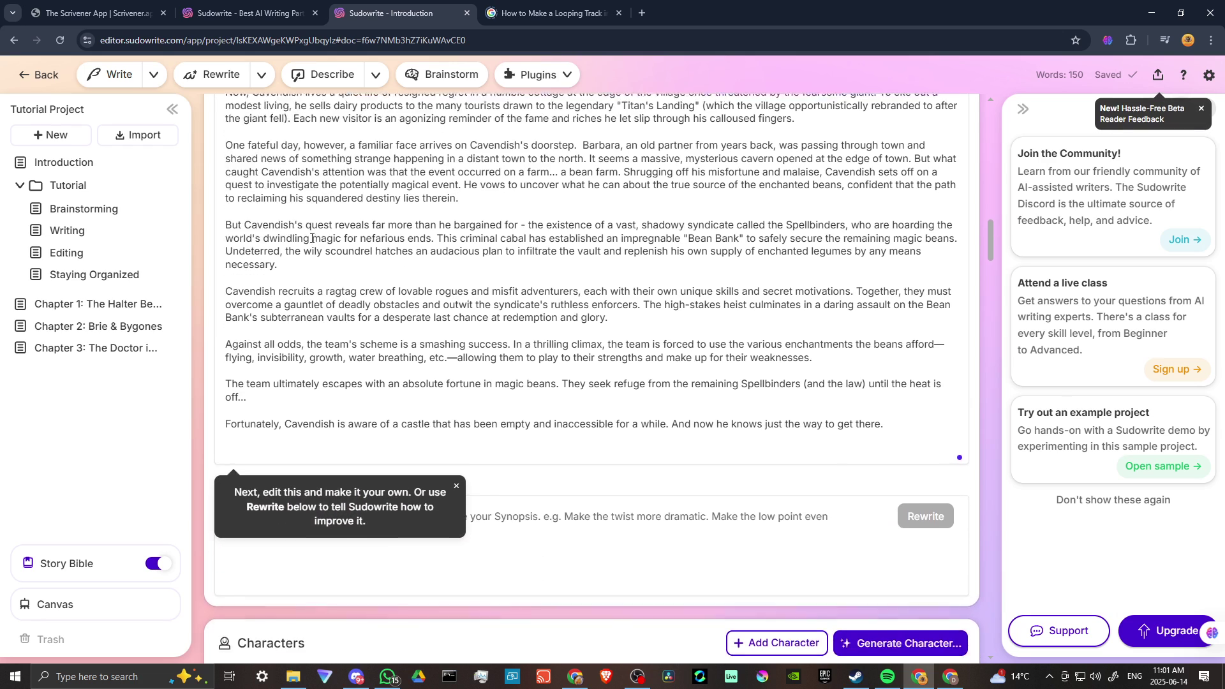
pyautogui.scroll(-1, 312, 239)
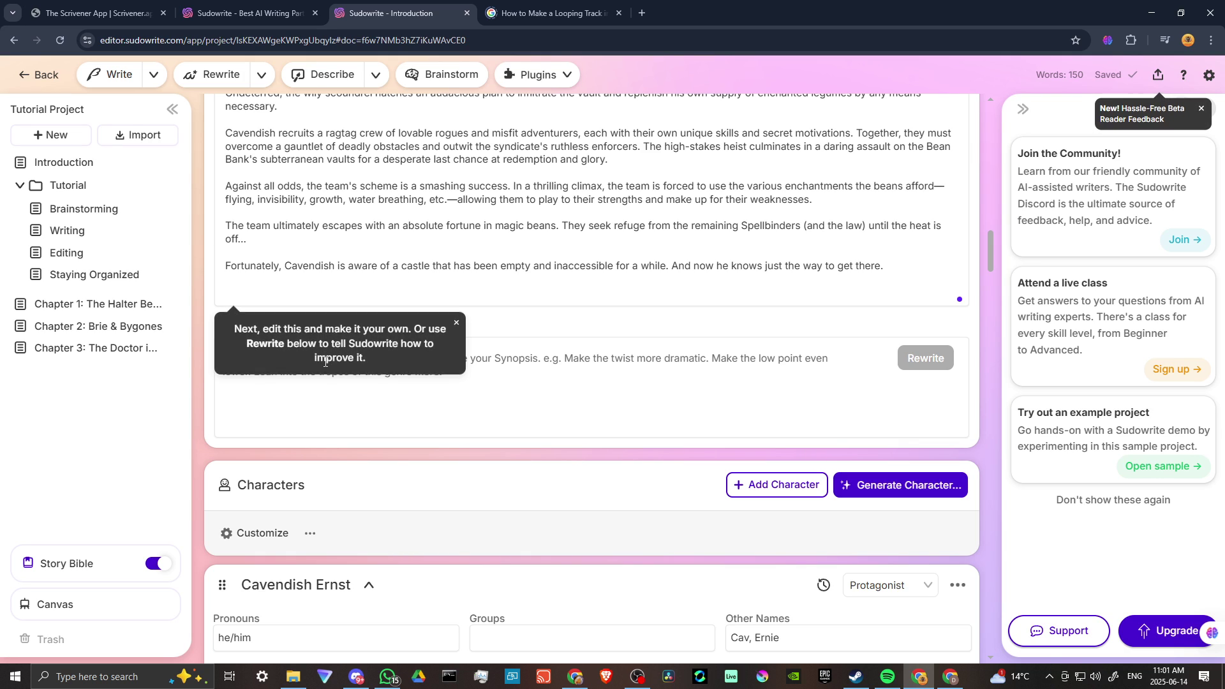
pyautogui.click(456, 329)
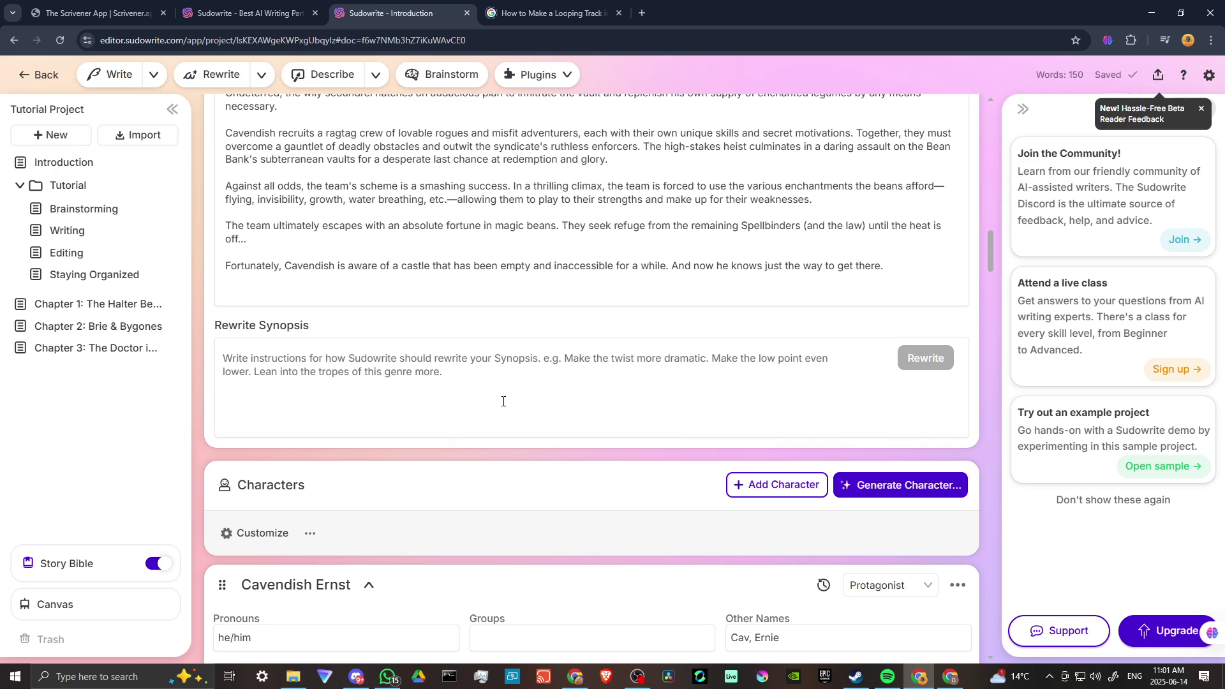
pyautogui.scroll(4, 484, 384)
pyautogui.scroll(4, 484, 383)
pyautogui.scroll(-2, 495, 384)
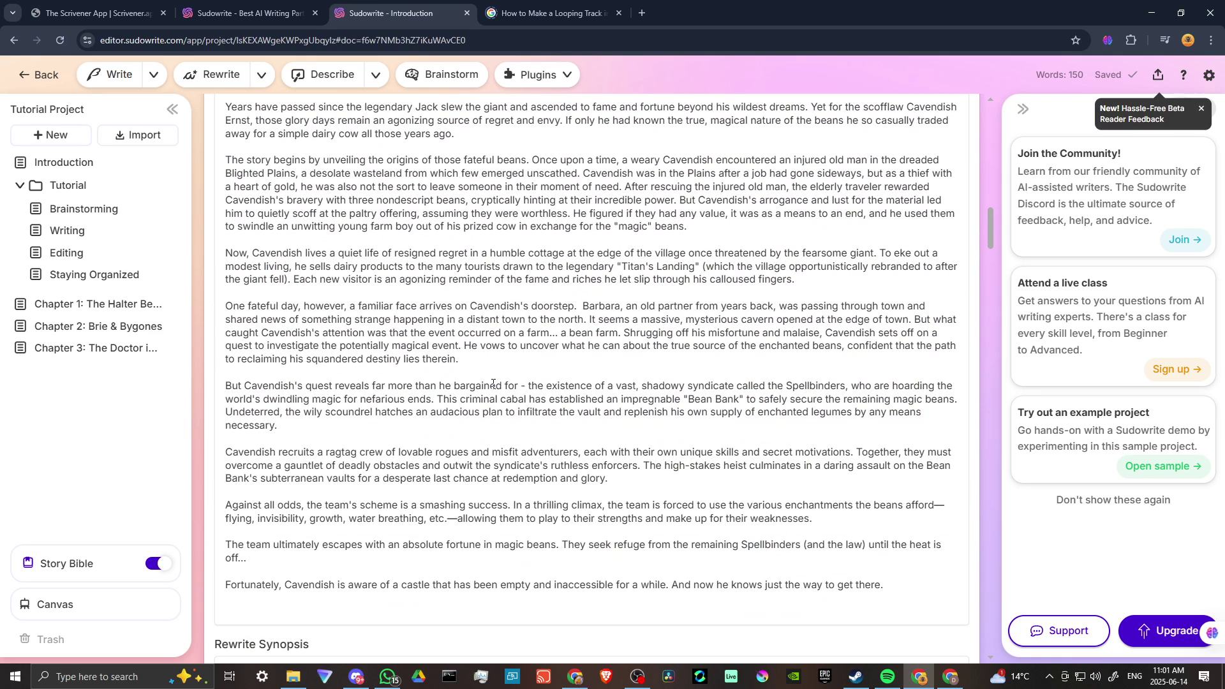
pyautogui.scroll(2, 264, 158)
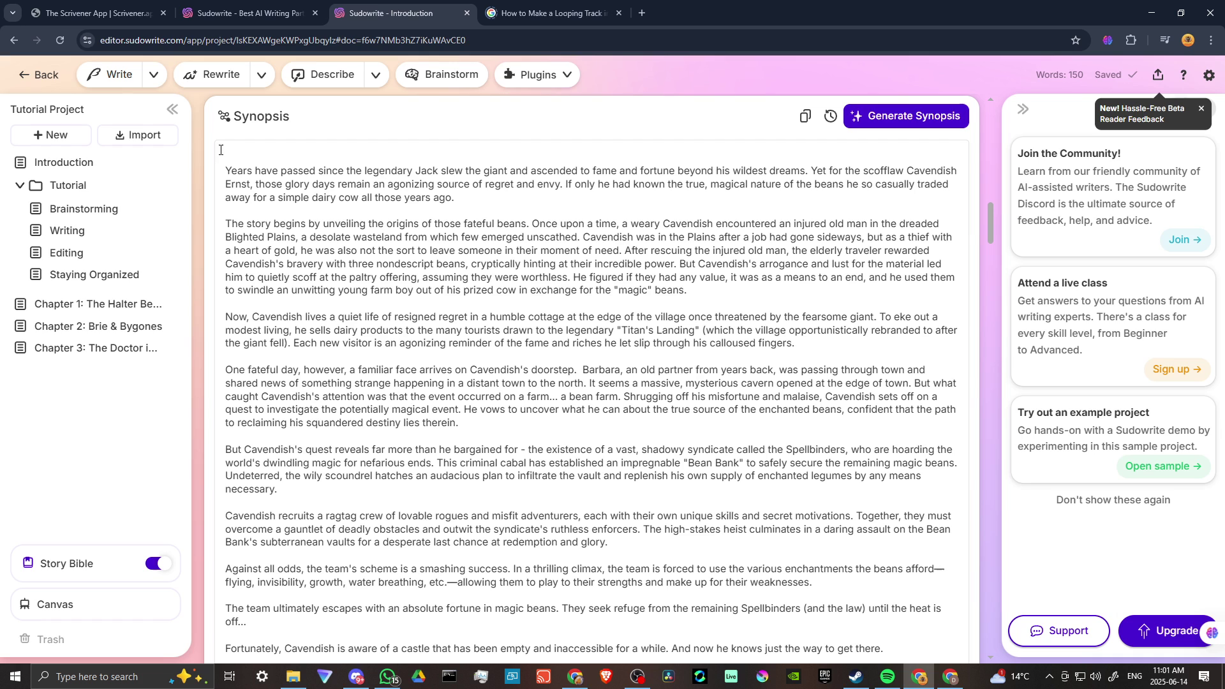
pyautogui.scroll(-2, 526, 302)
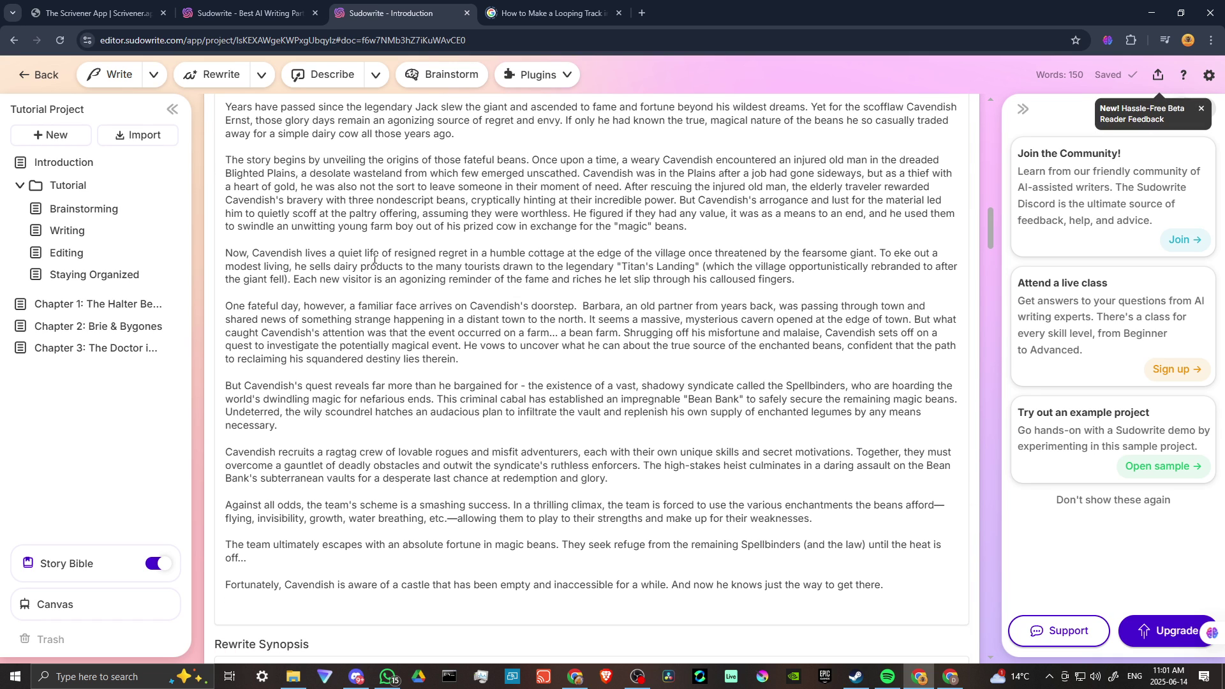
pyautogui.scroll(2, 383, 258)
pyautogui.scroll(-3, 525, 316)
pyautogui.scroll(-4, 525, 316)
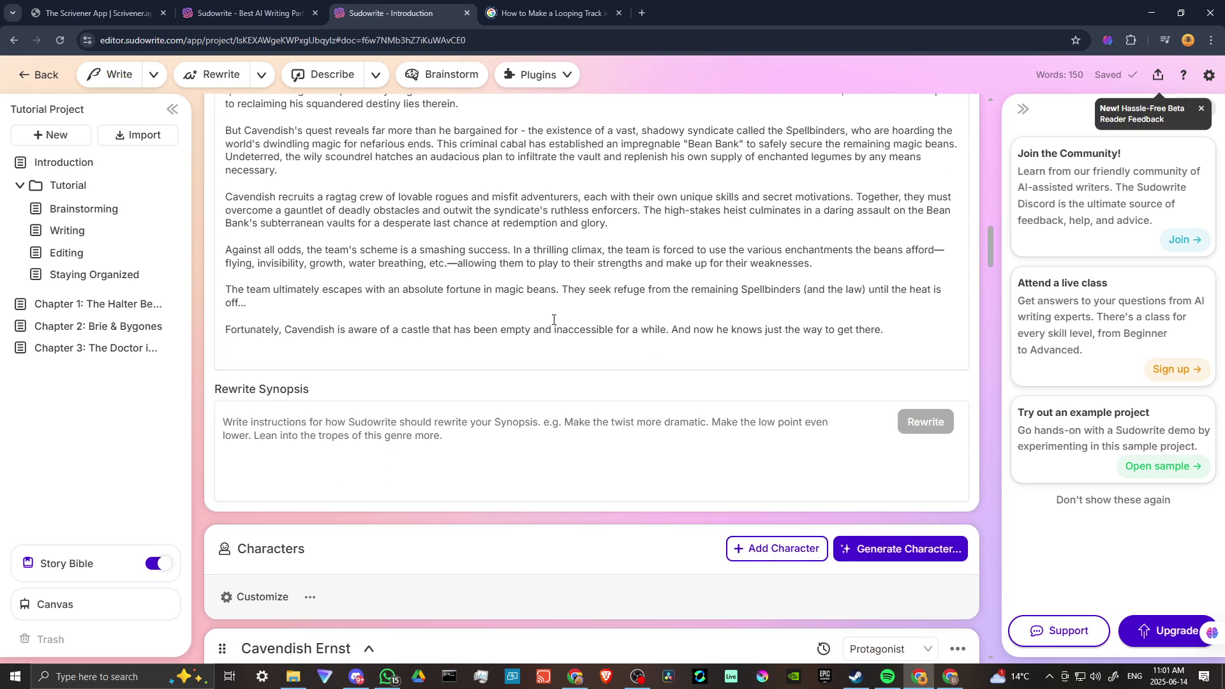
pyautogui.scroll(-3, 535, 318)
pyautogui.scroll(-1, 459, 359)
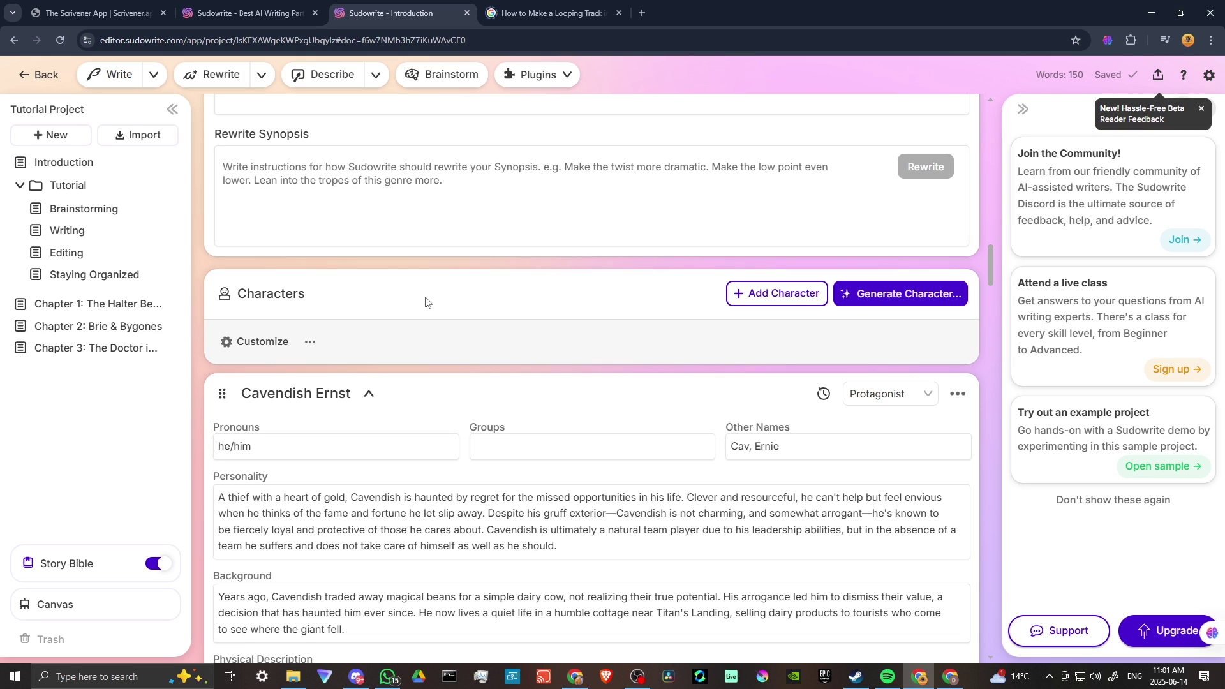
pyautogui.scroll(-3, 424, 302)
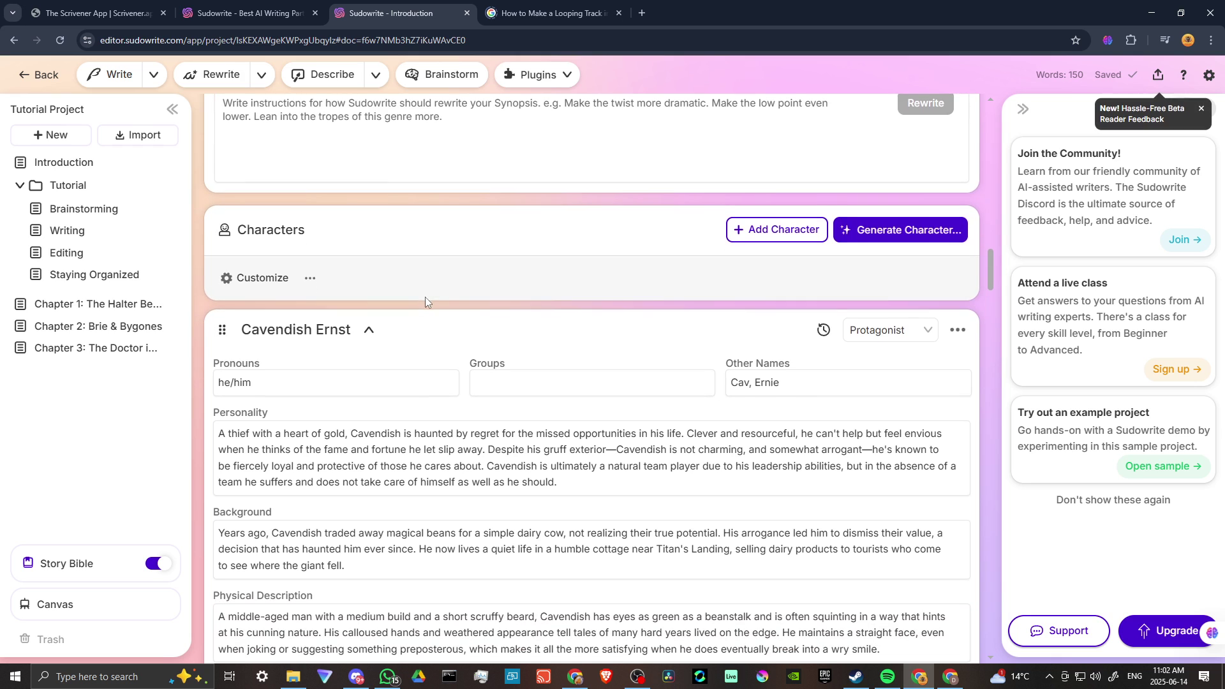
pyautogui.scroll(-2, 424, 302)
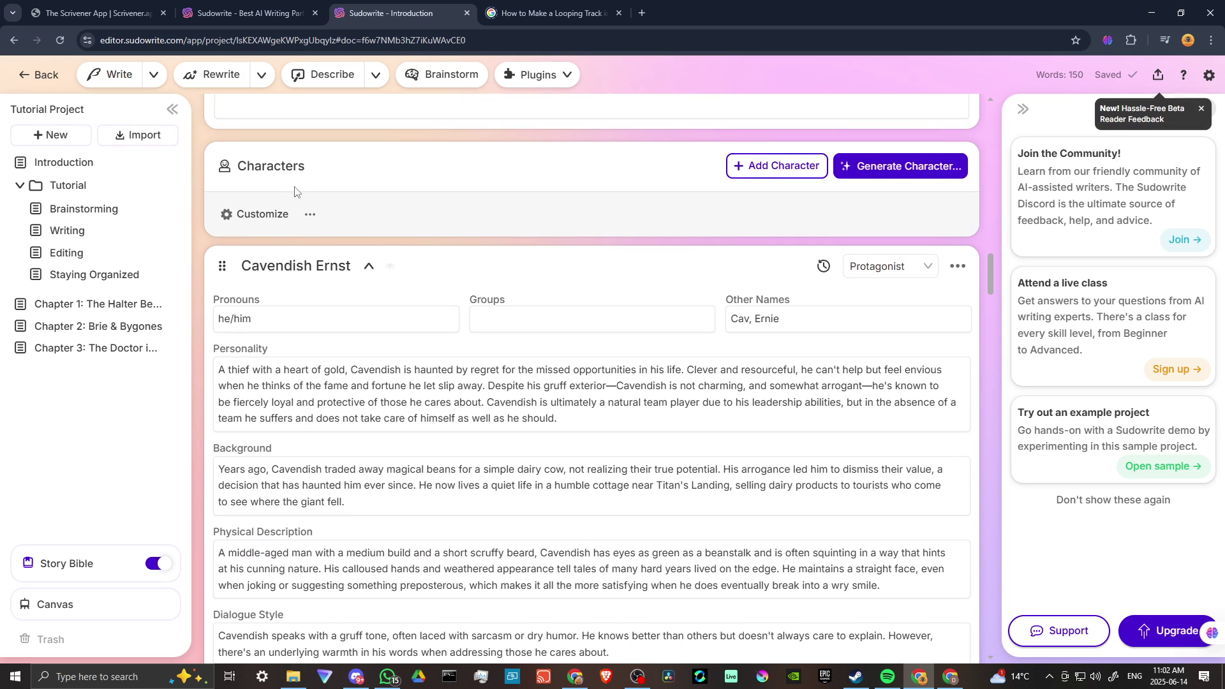
pyautogui.scroll(-3, 571, 388)
# Select Cavendish Ernst's name and read through every character card down to Titan's Landing
pyautogui.click(296, 138)
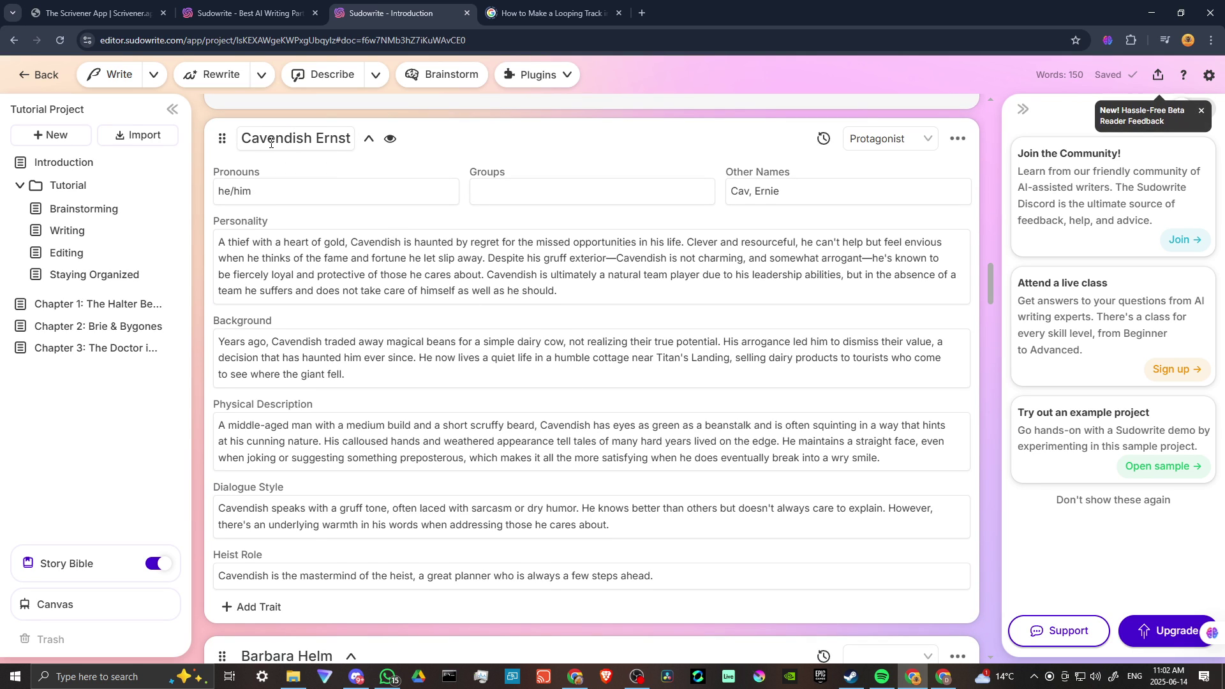
pyautogui.scroll(-1, 314, 362)
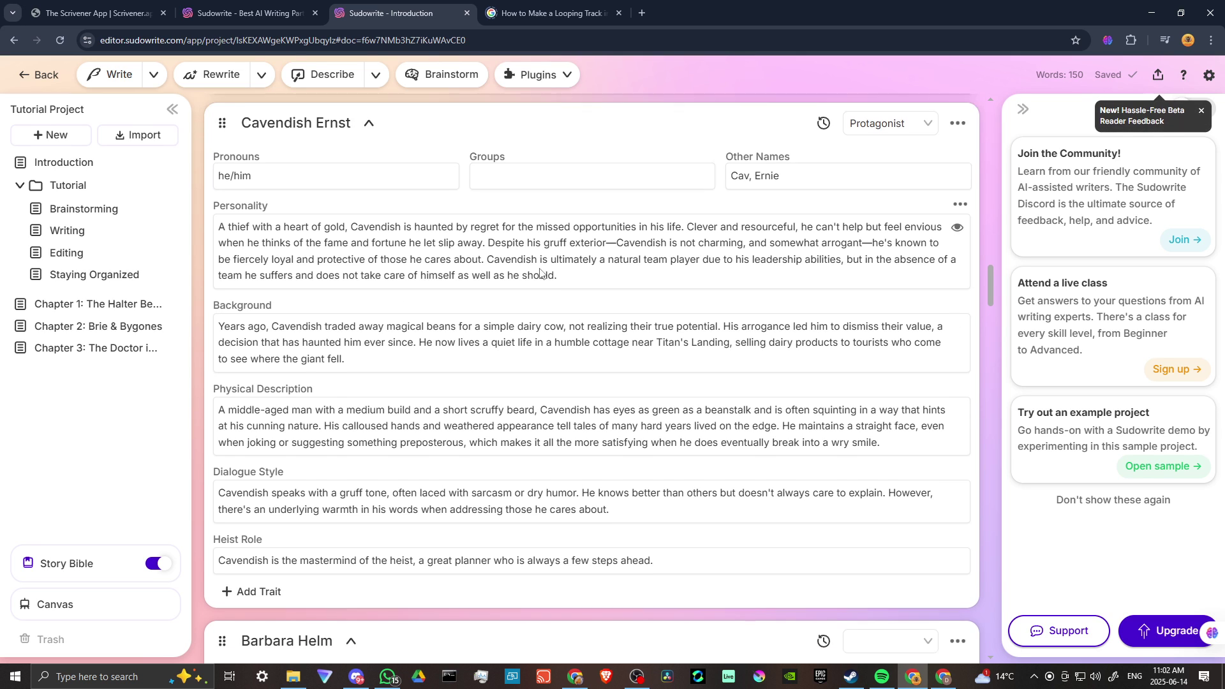
pyautogui.scroll(-5, 313, 411)
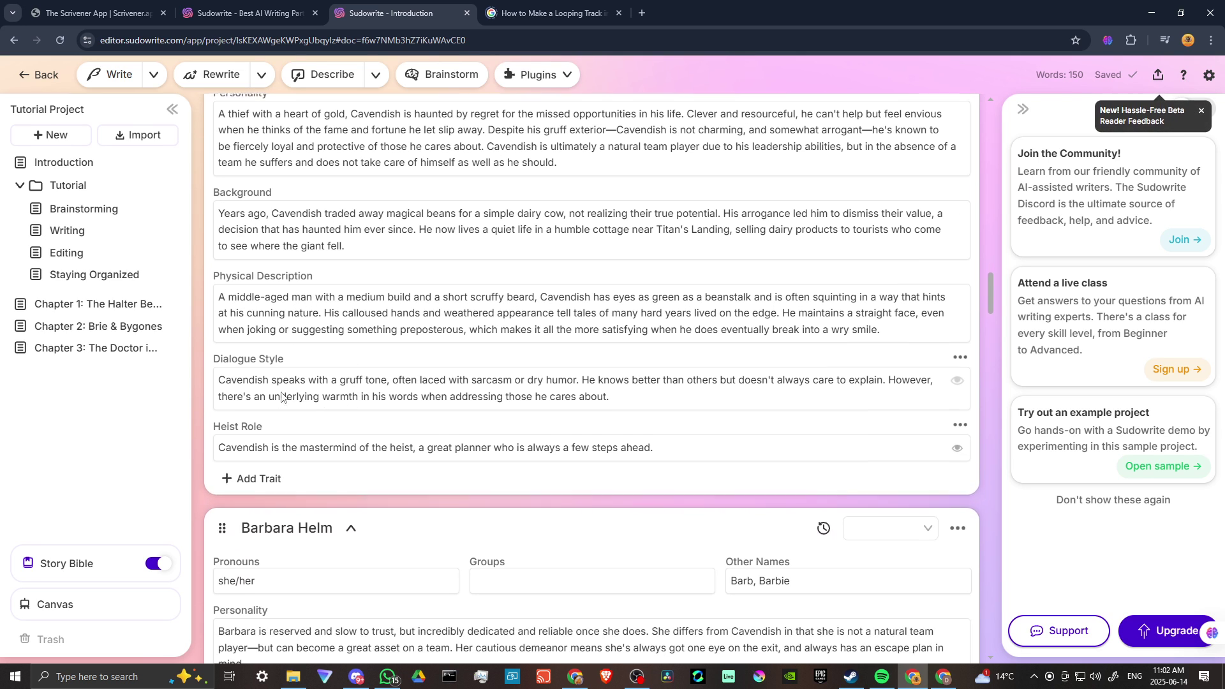
pyautogui.scroll(-3, 430, 382)
pyautogui.scroll(1, 528, 337)
pyautogui.scroll(-5, 528, 338)
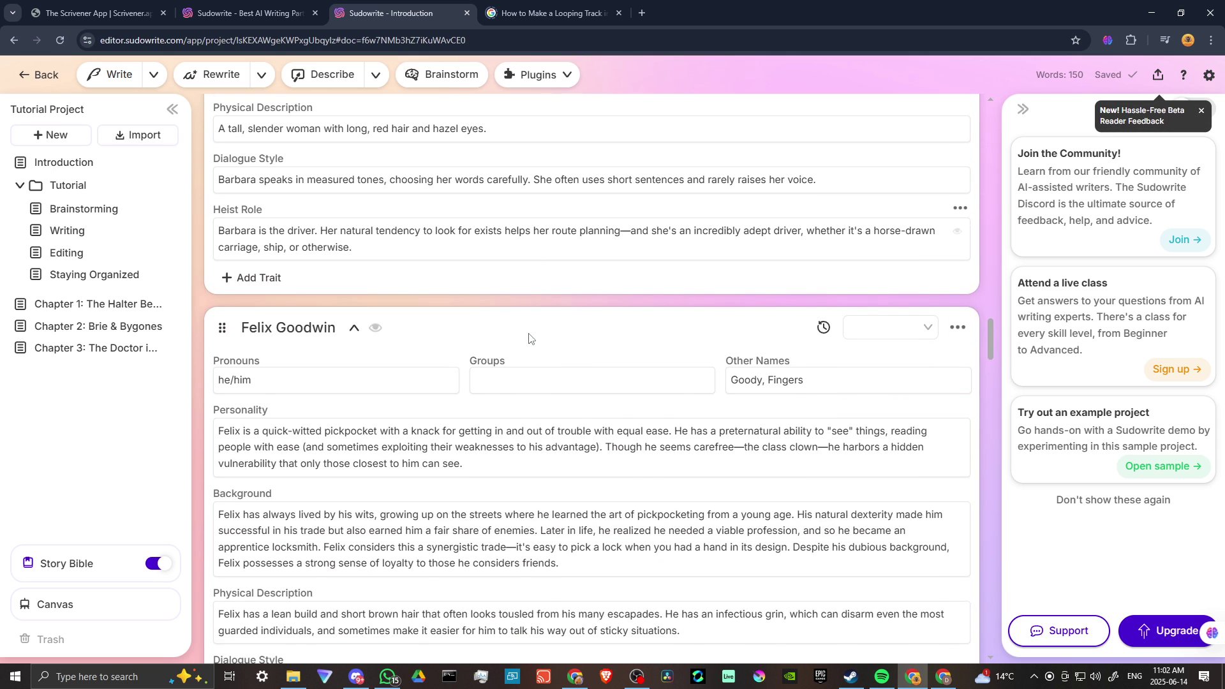
pyautogui.scroll(-4, 528, 338)
pyautogui.scroll(-2, 529, 337)
pyautogui.scroll(-3, 528, 337)
pyautogui.scroll(-3, 528, 338)
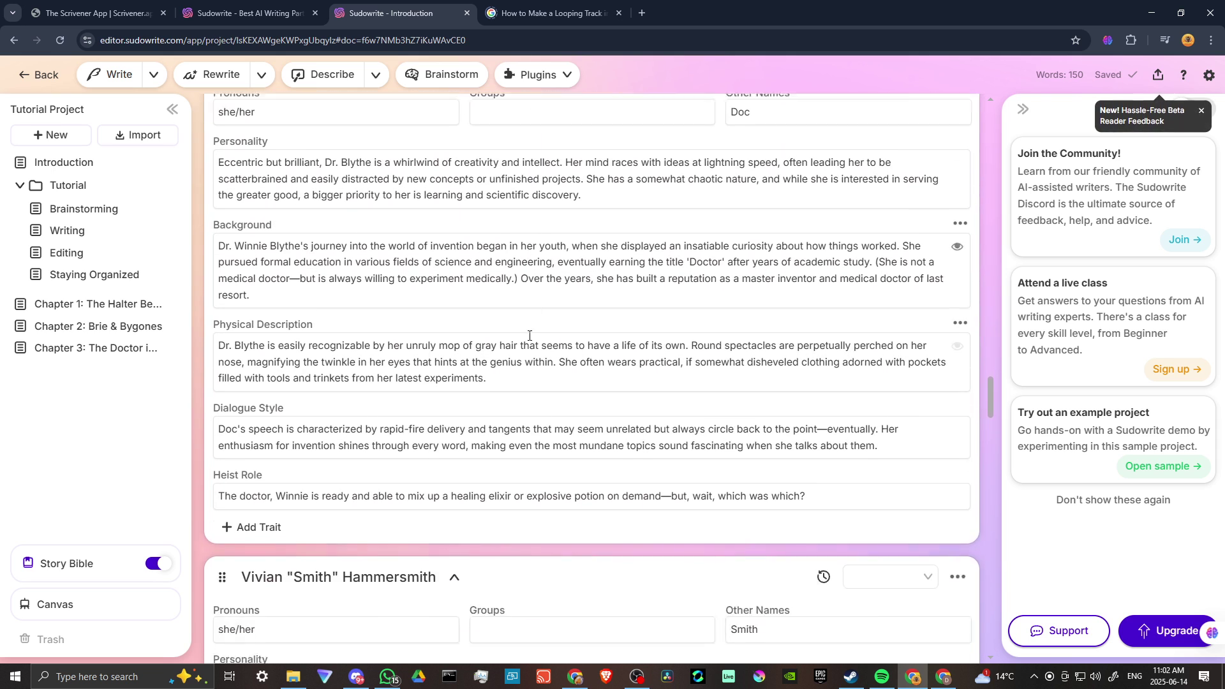
pyautogui.scroll(-5, 528, 337)
pyautogui.scroll(-1, 528, 337)
pyautogui.scroll(-4, 528, 337)
pyautogui.scroll(-4, 528, 337)
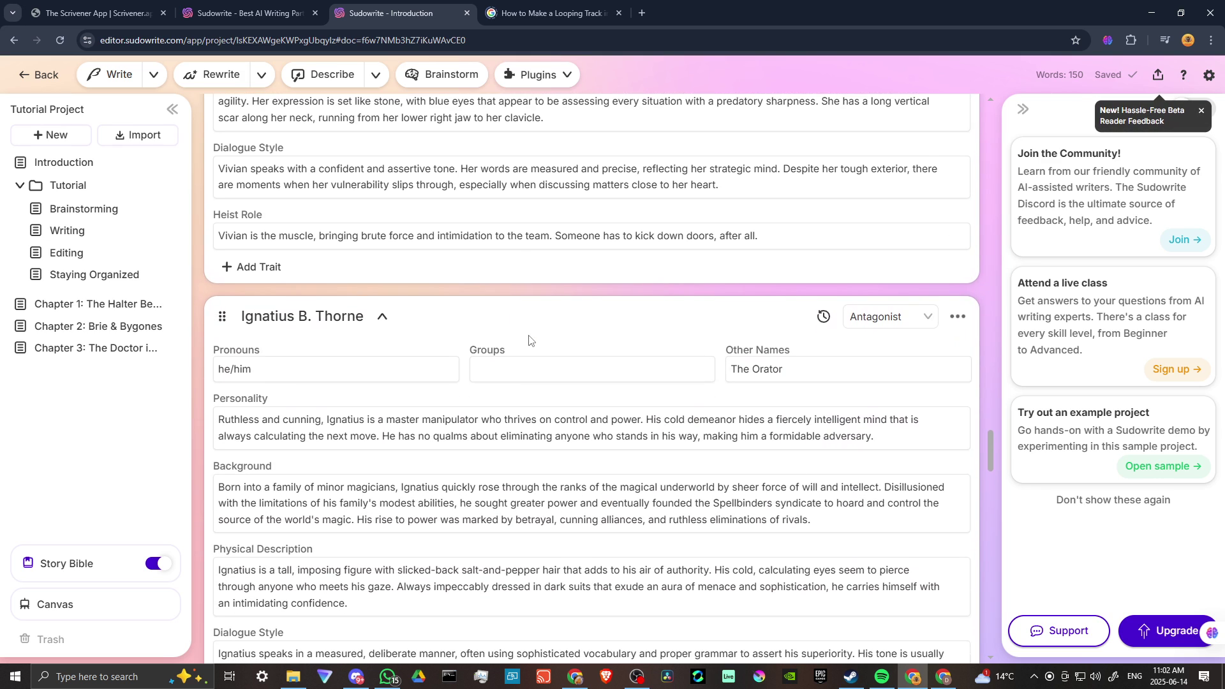
pyautogui.scroll(-3, 528, 337)
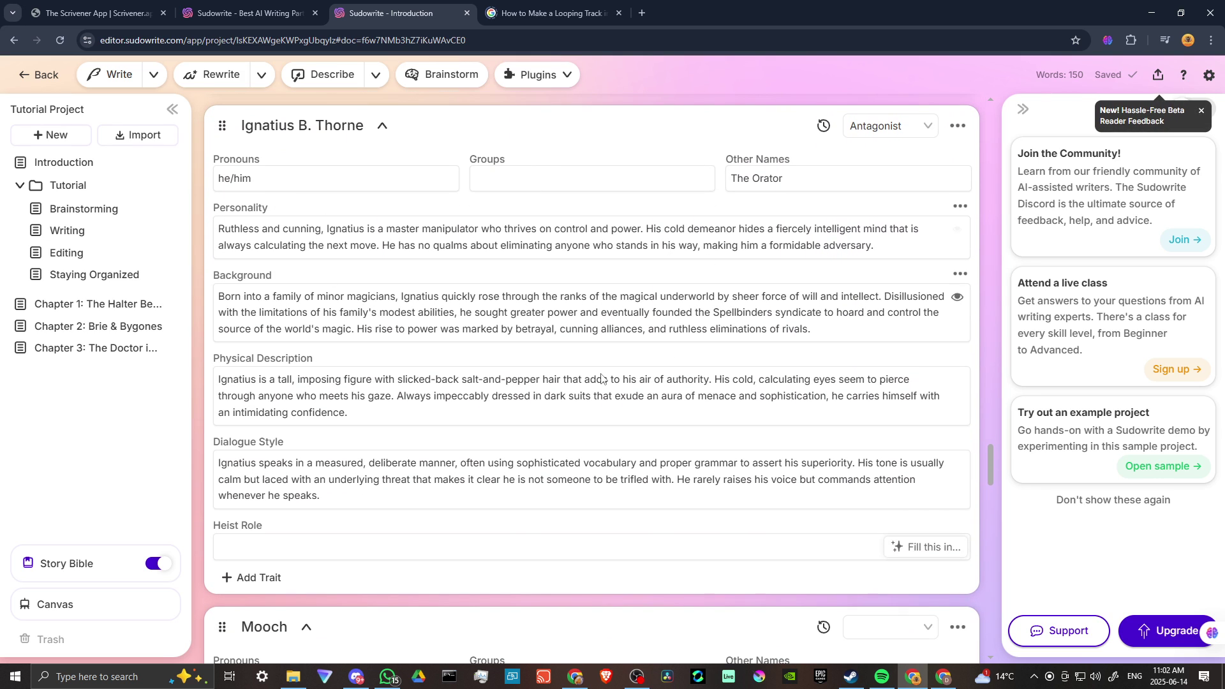
pyautogui.scroll(-3, 489, 368)
pyautogui.scroll(-4, 490, 366)
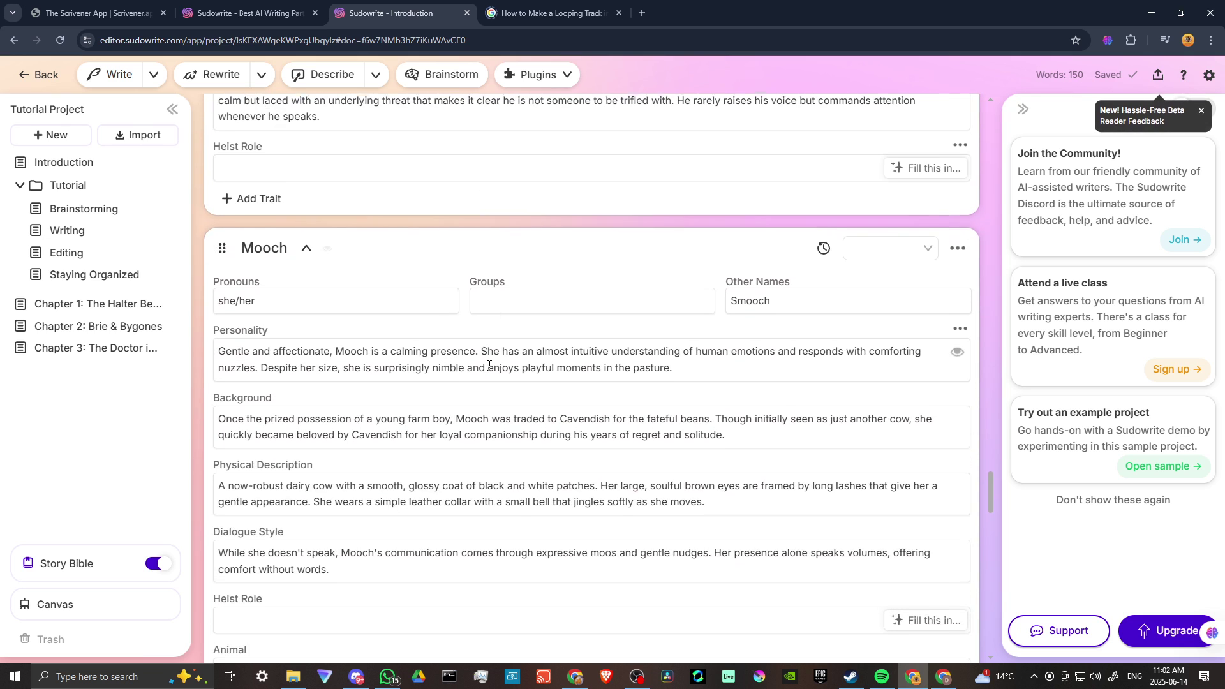
pyautogui.scroll(-2, 490, 366)
pyautogui.scroll(-2, 489, 366)
pyautogui.scroll(-4, 489, 366)
pyautogui.scroll(-3, 488, 365)
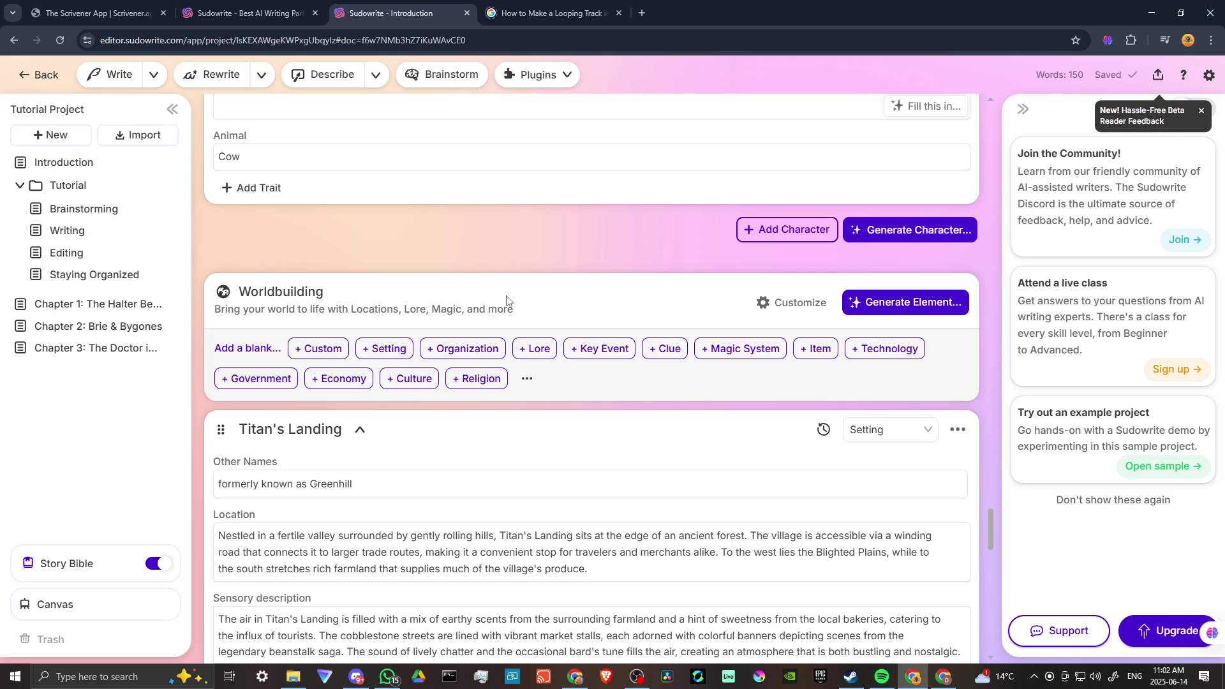
pyautogui.moveTo(551, 446)
pyautogui.scroll(-1, 550, 446)
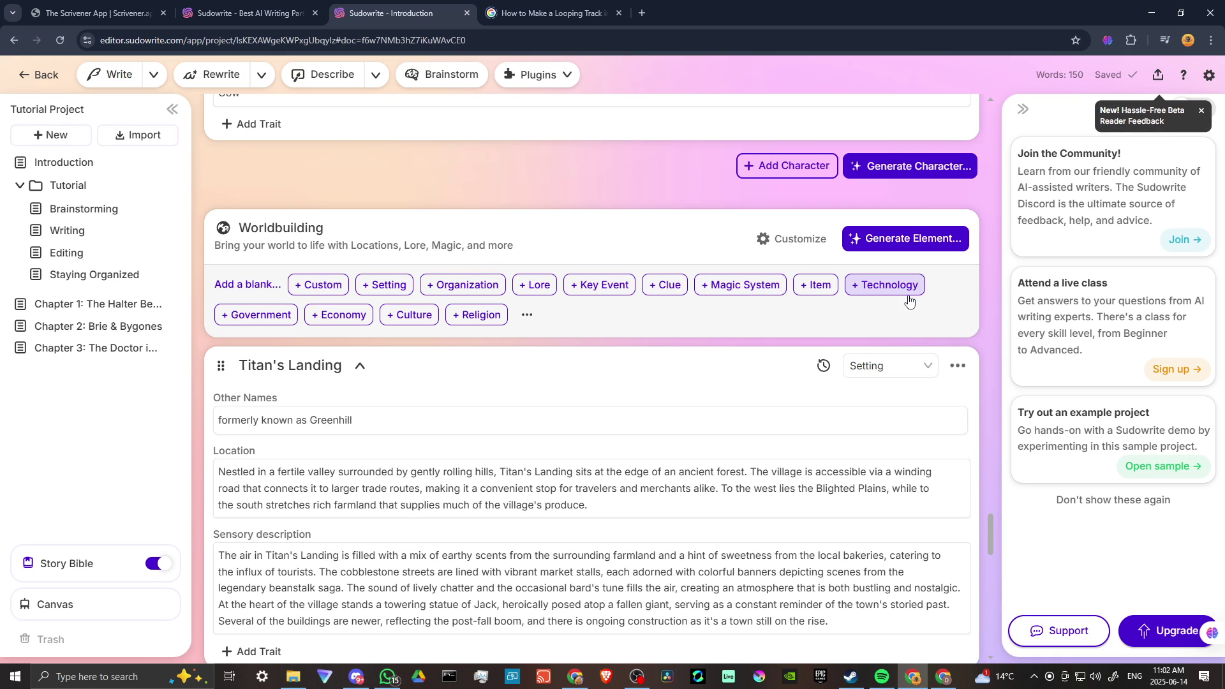
pyautogui.scroll(-2, 689, 277)
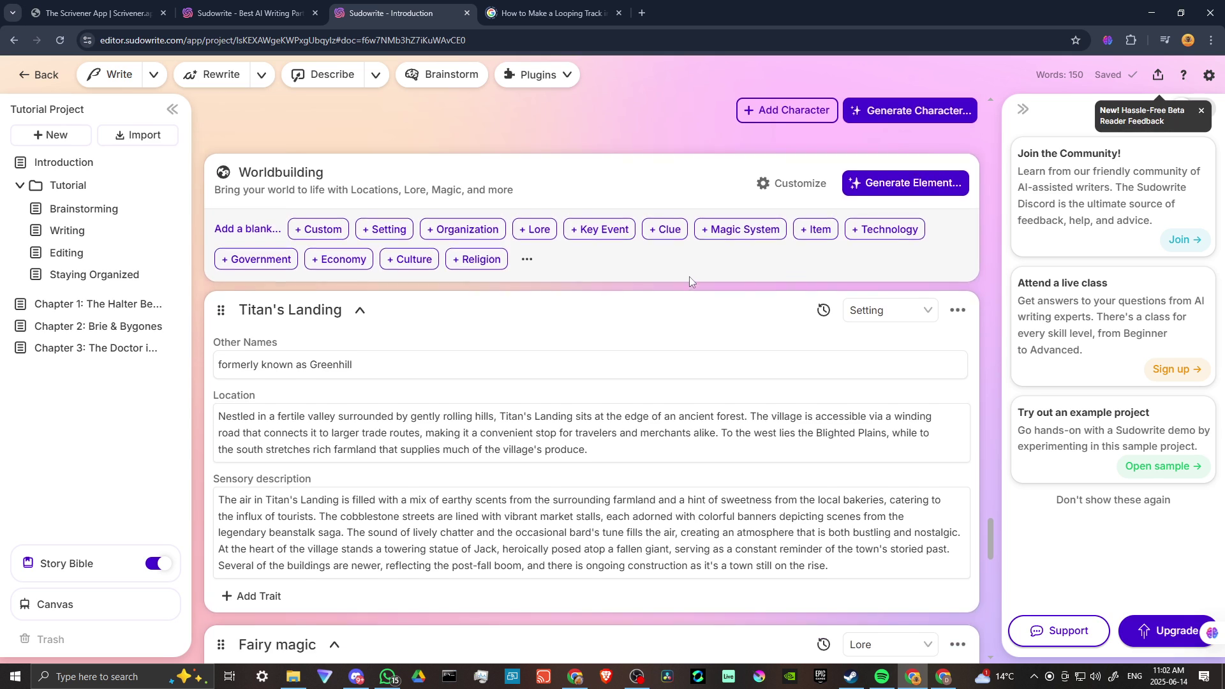
pyautogui.scroll(-2, 689, 277)
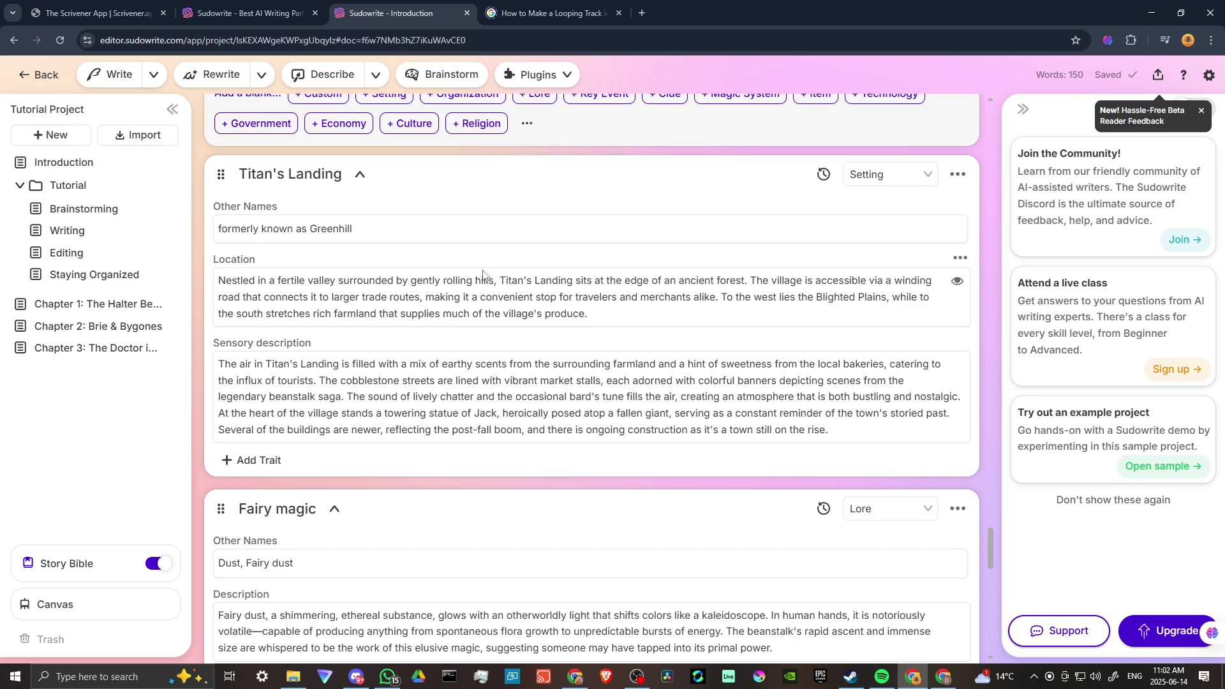
pyautogui.scroll(-1, 421, 274)
pyautogui.scroll(-3, 549, 293)
pyautogui.scroll(-2, 550, 294)
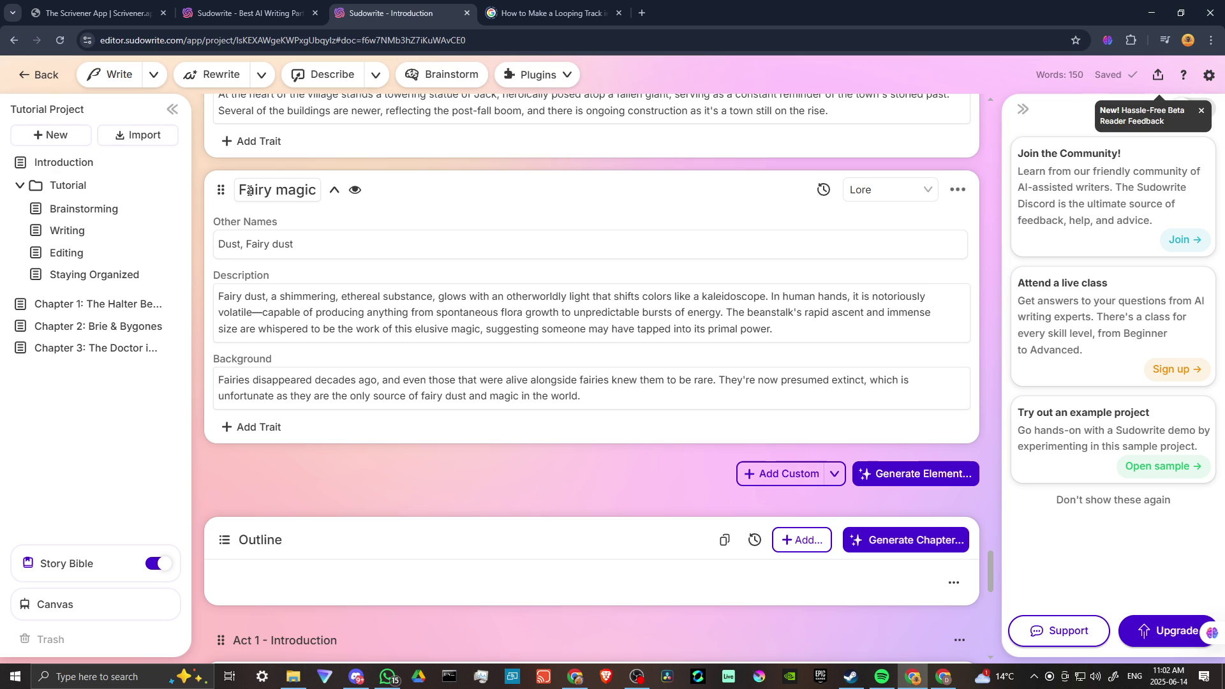
pyautogui.scroll(-1, 487, 236)
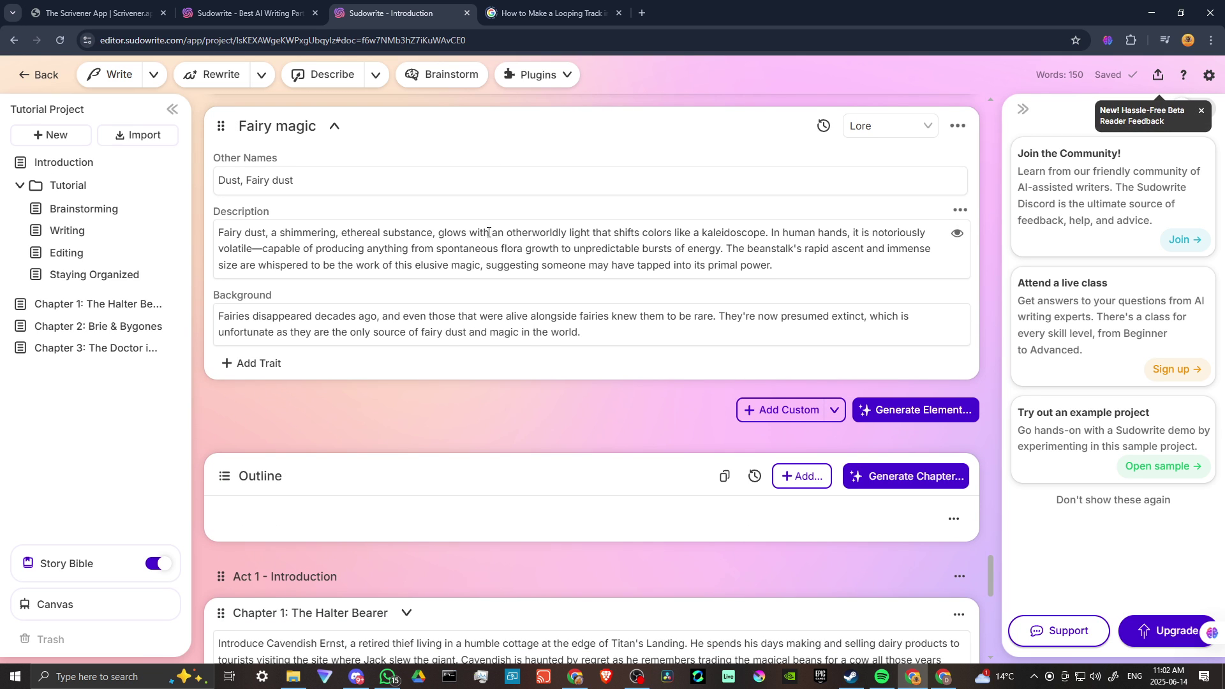
pyautogui.scroll(3, 486, 237)
pyautogui.scroll(3, 488, 236)
pyautogui.scroll(1, 395, 192)
pyautogui.scroll(-4, 535, 321)
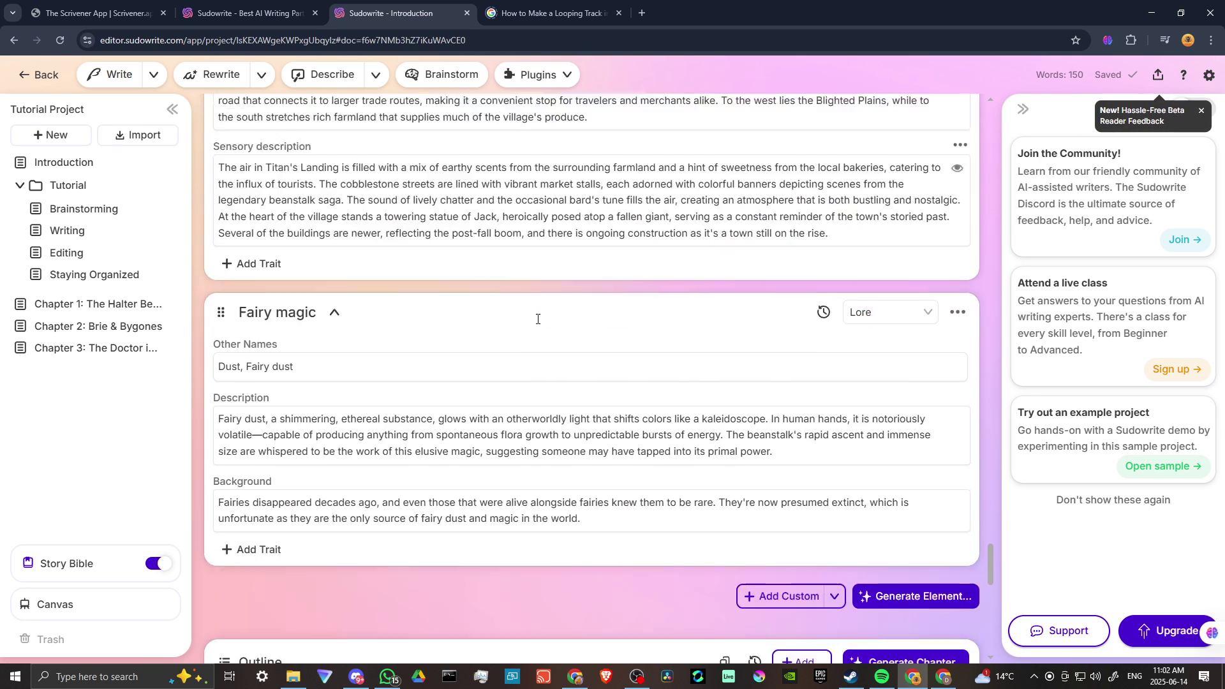
pyautogui.scroll(-3, 536, 320)
pyautogui.scroll(-3, 537, 320)
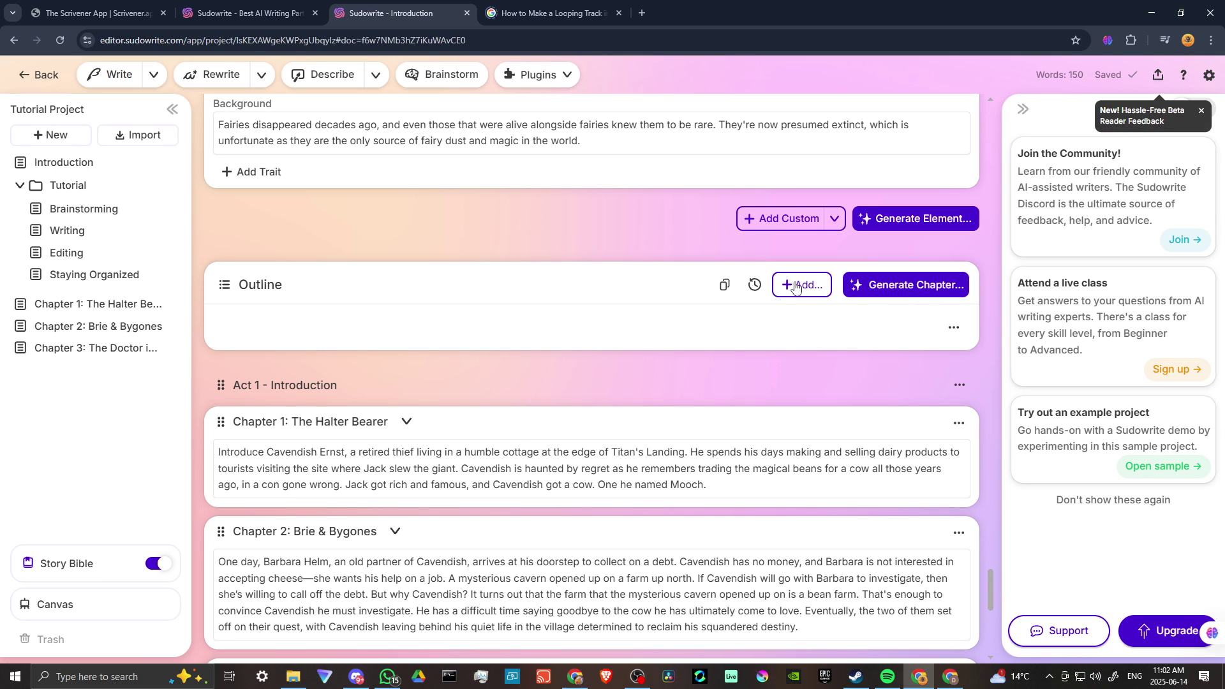
pyautogui.scroll(-2, 564, 269)
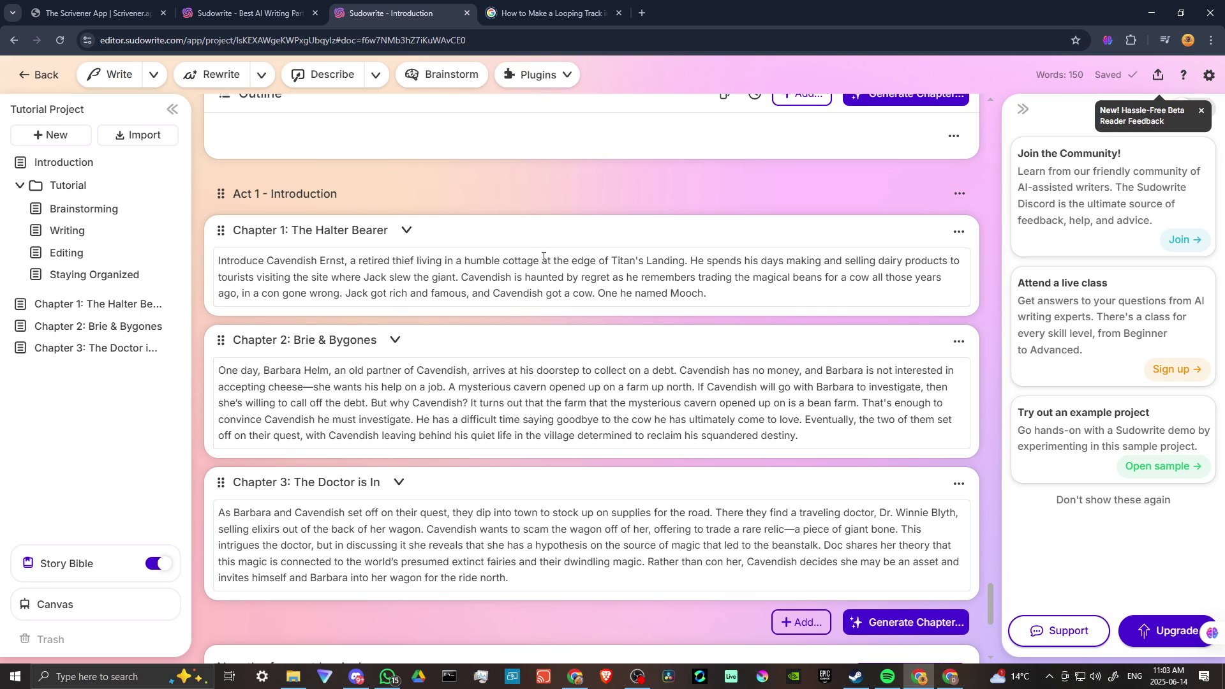
pyautogui.scroll(-2, 542, 307)
pyautogui.scroll(-2, 543, 308)
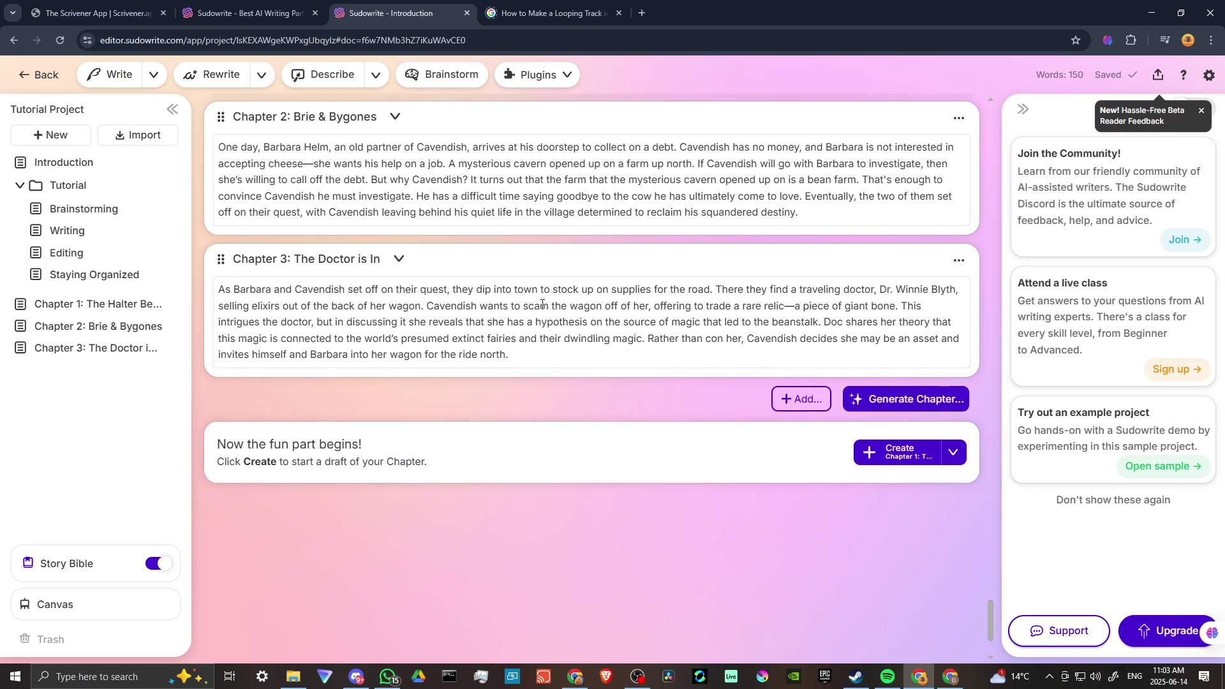
pyautogui.scroll(-1, 543, 307)
pyautogui.scroll(-1, 584, 403)
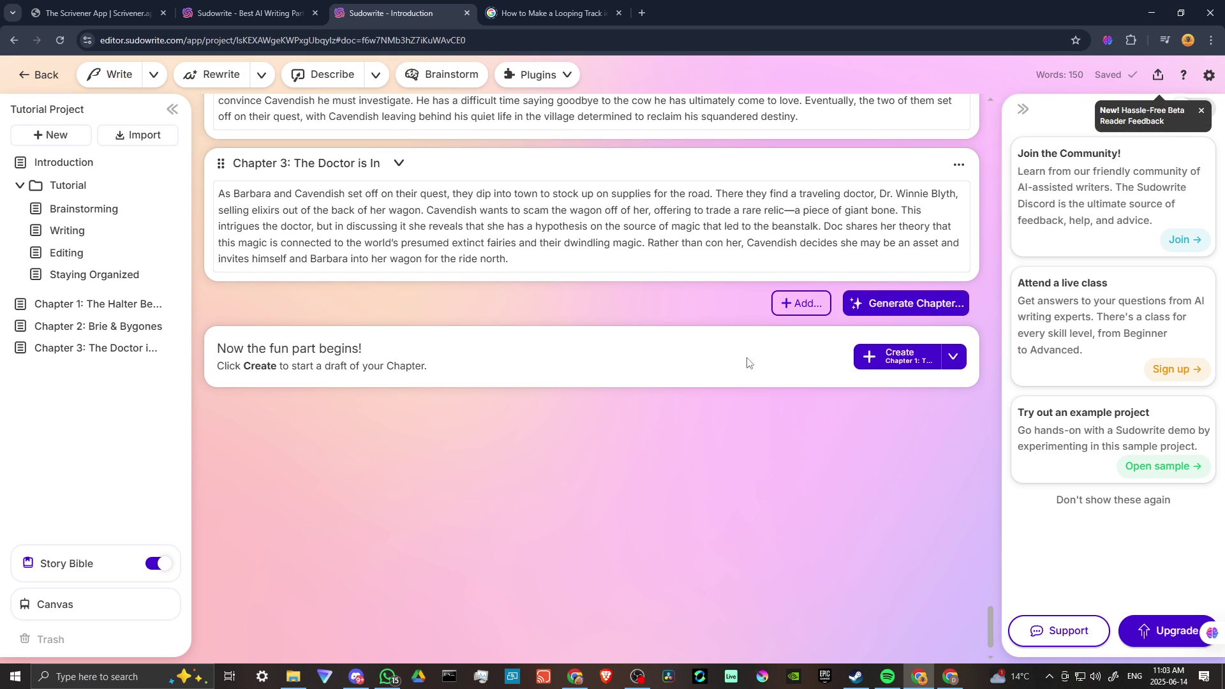
pyautogui.scroll(-1, 577, 438)
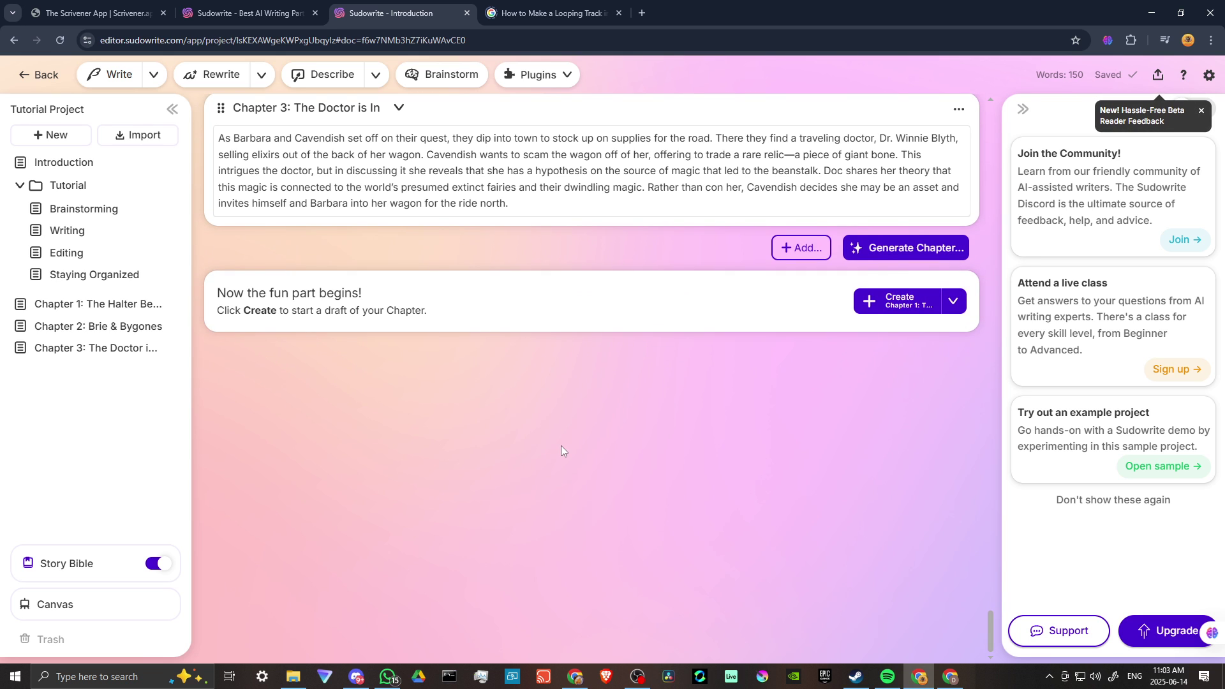
pyautogui.scroll(3, 473, 450)
pyautogui.scroll(4, 473, 450)
pyautogui.scroll(3, 477, 456)
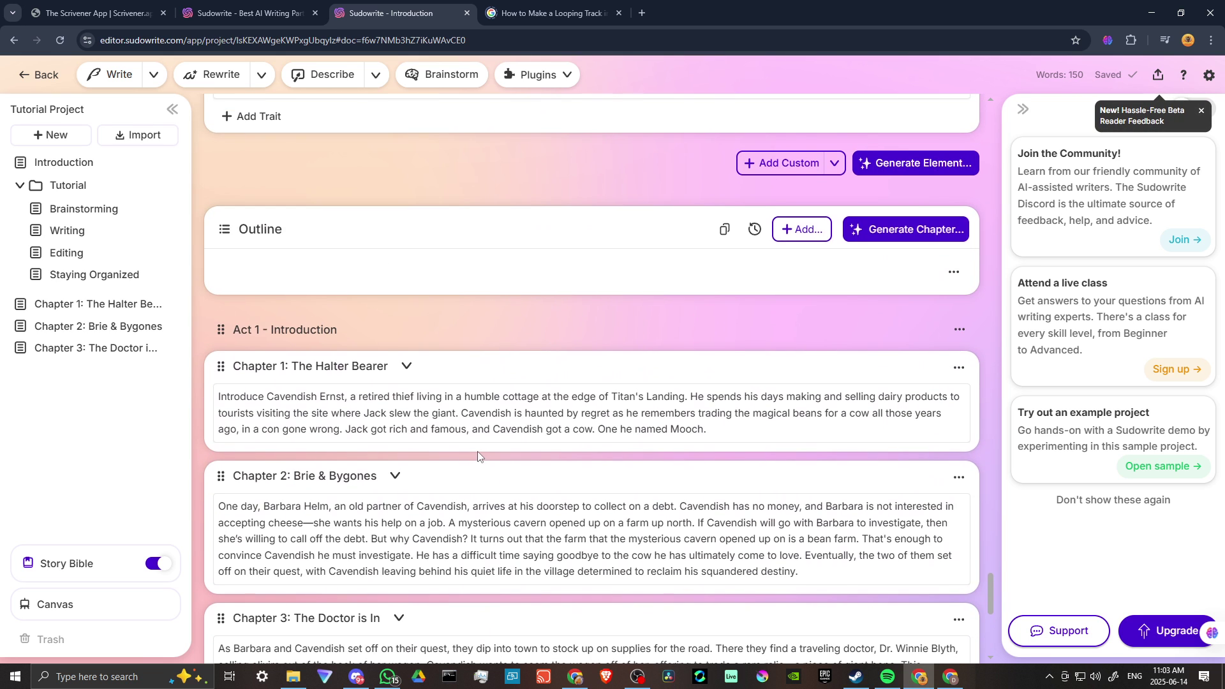
pyautogui.scroll(4, 478, 457)
pyautogui.scroll(5, 488, 450)
pyautogui.scroll(5, 488, 450)
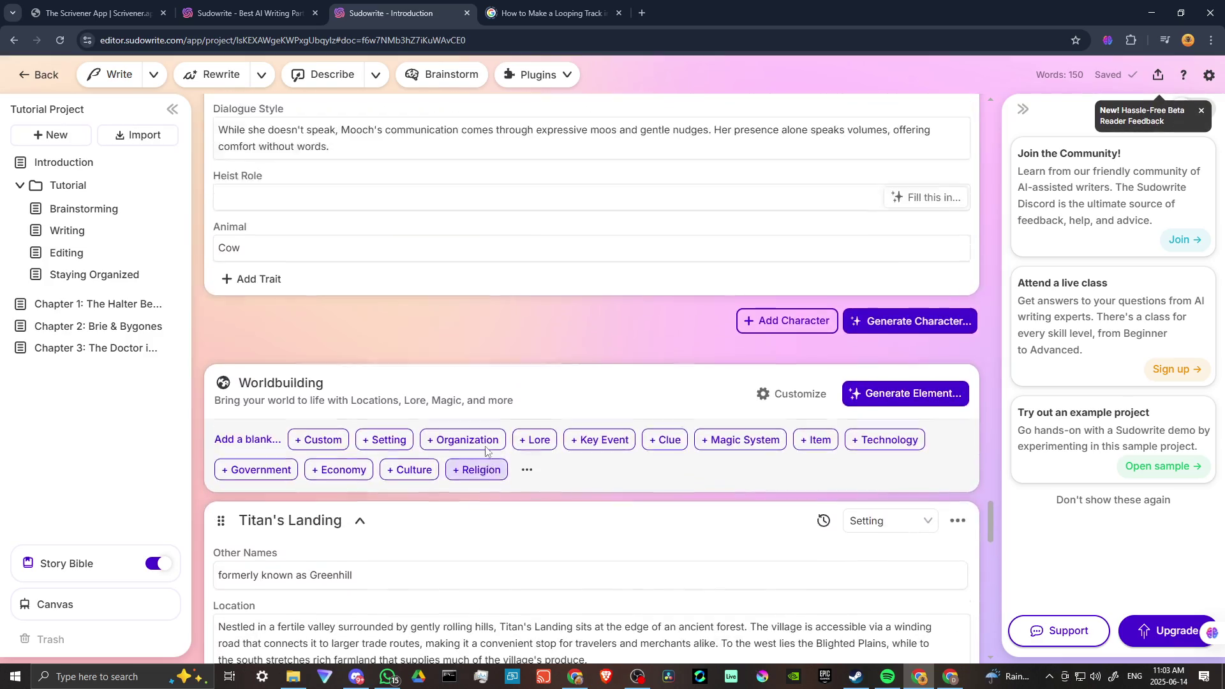
pyautogui.scroll(5, 488, 450)
pyautogui.scroll(3, 488, 450)
pyautogui.scroll(5, 488, 450)
pyautogui.scroll(5, 489, 450)
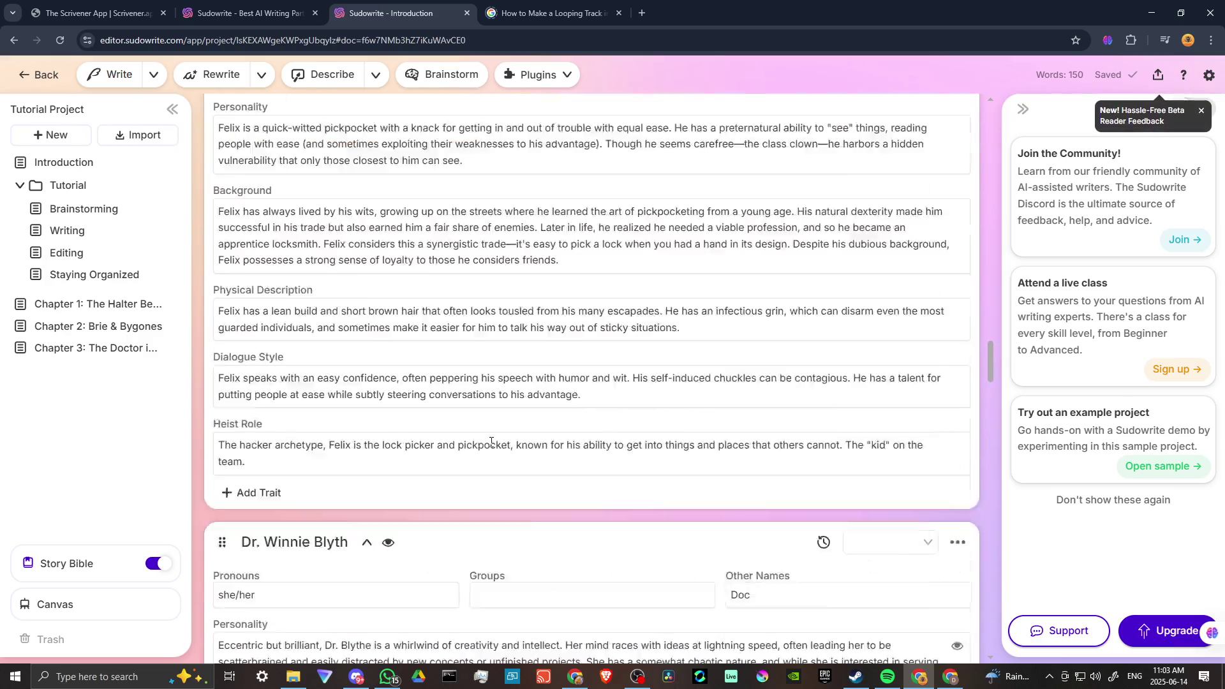
pyautogui.scroll(5, 493, 446)
pyautogui.scroll(4, 497, 442)
pyautogui.scroll(5, 498, 442)
pyautogui.scroll(5, 497, 442)
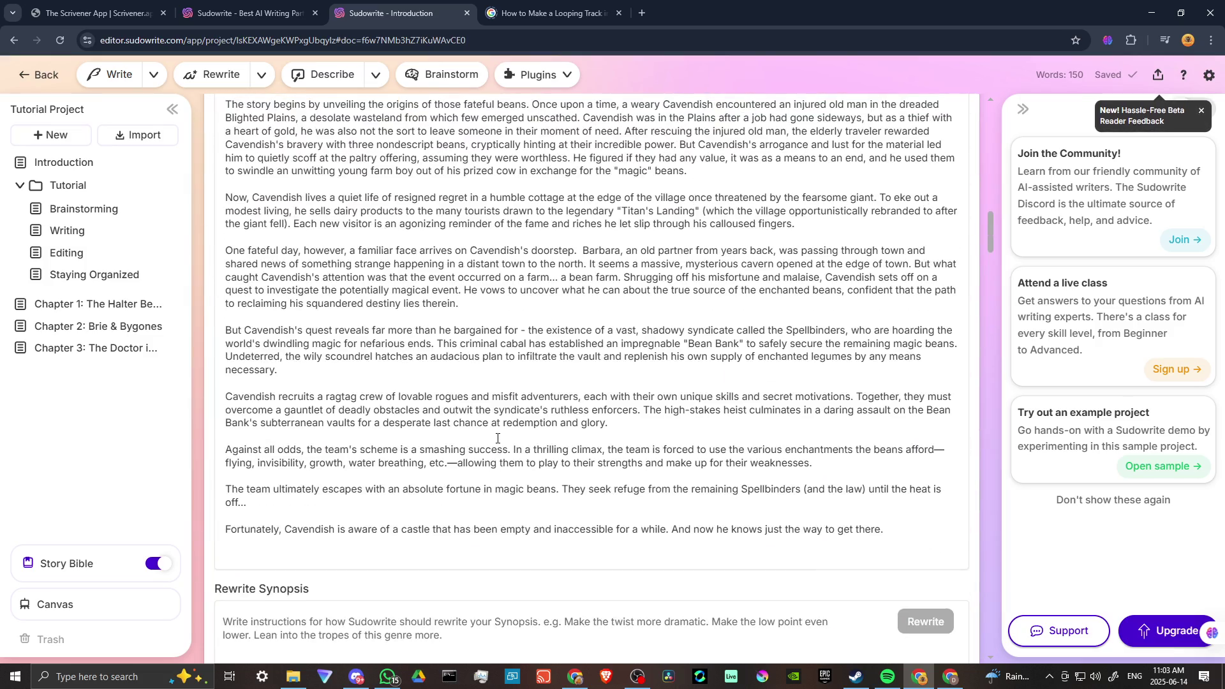
pyautogui.scroll(5, 498, 442)
pyautogui.scroll(5, 498, 442)
pyautogui.scroll(5, 497, 442)
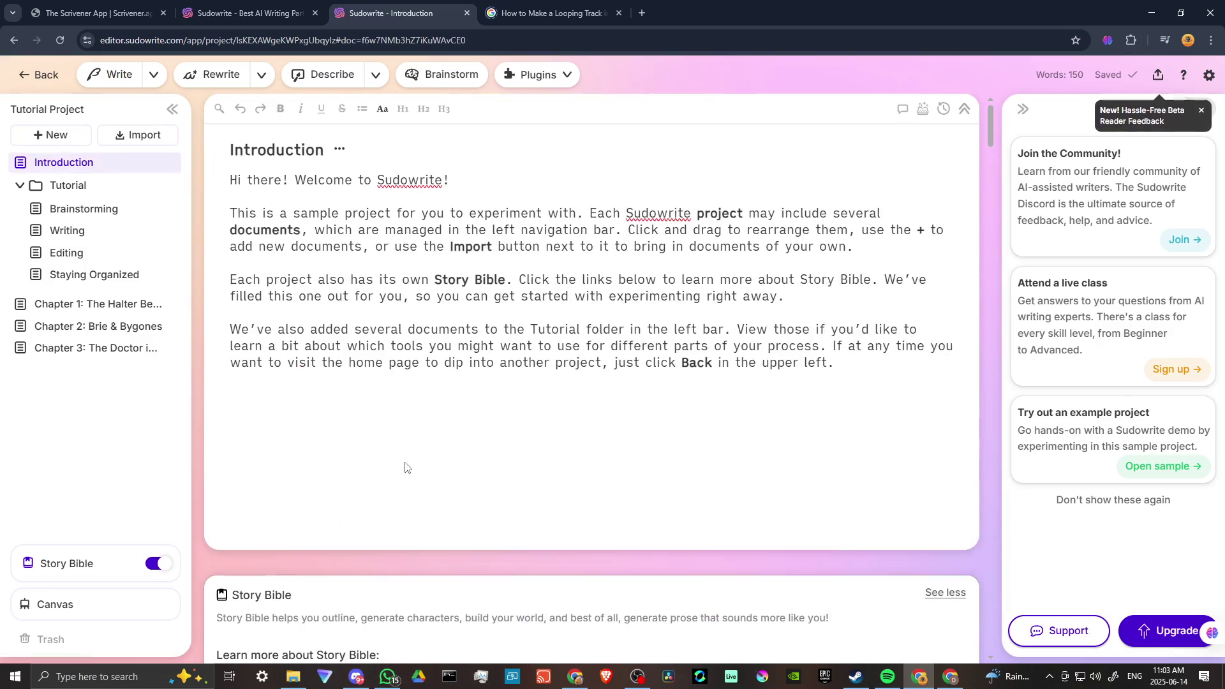
pyautogui.scroll(-5, 397, 308)
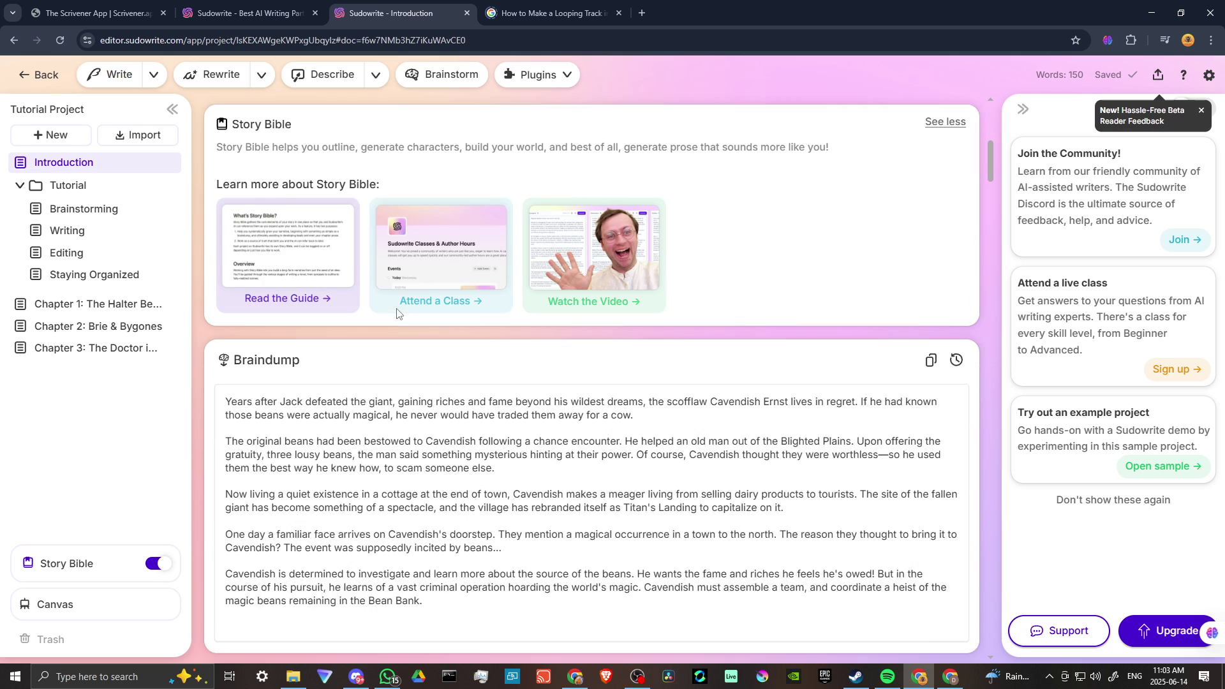
pyautogui.scroll(-3, 396, 308)
pyautogui.scroll(-5, 392, 297)
pyautogui.scroll(-2, 387, 283)
pyautogui.scroll(-4, 386, 280)
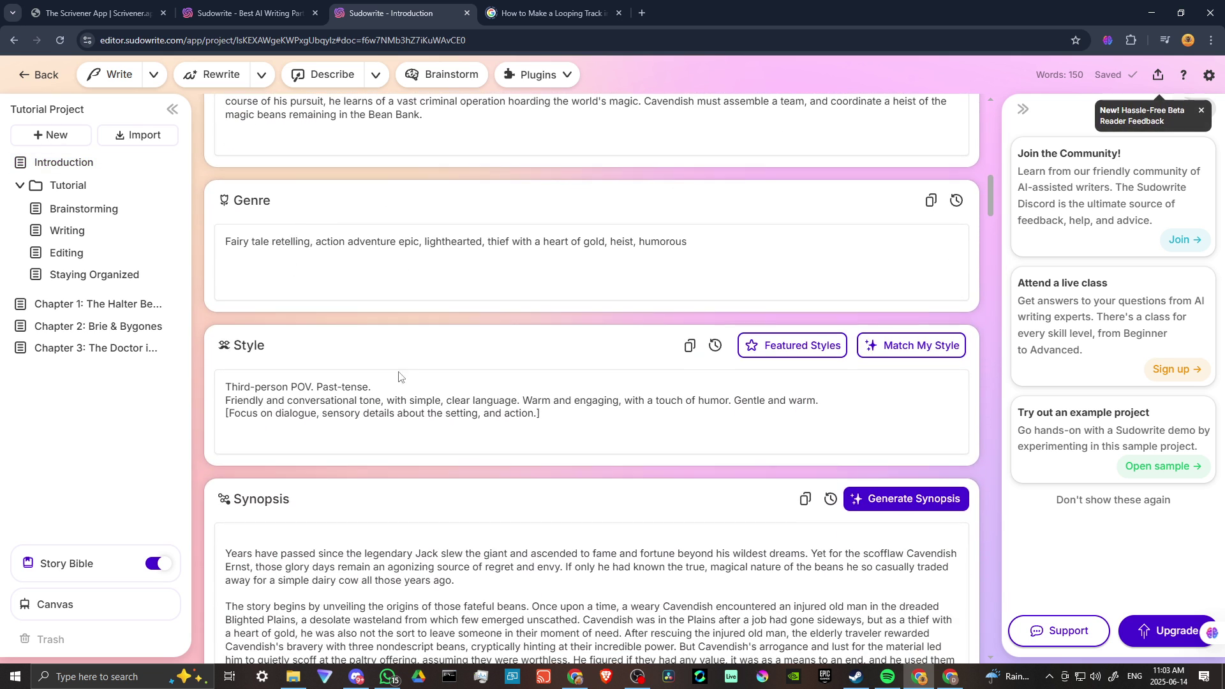
pyautogui.scroll(-4, 392, 307)
pyautogui.scroll(-4, 401, 335)
pyautogui.scroll(-4, 425, 382)
pyautogui.scroll(-4, 426, 381)
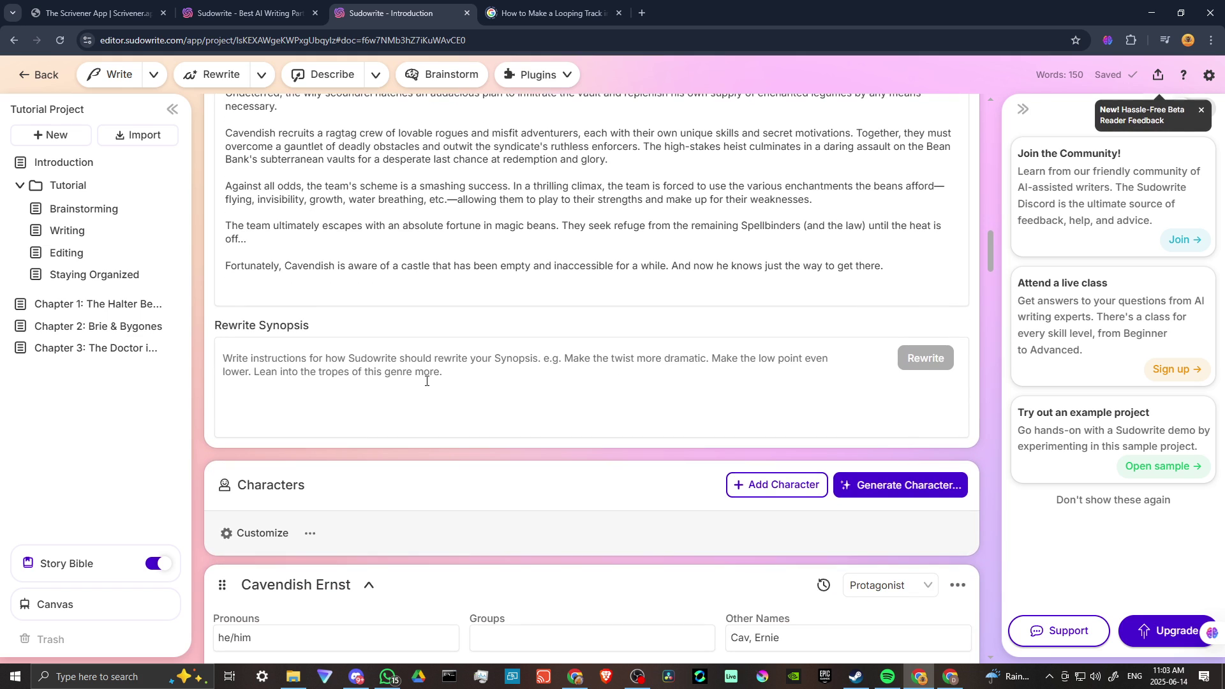
pyautogui.scroll(-5, 426, 381)
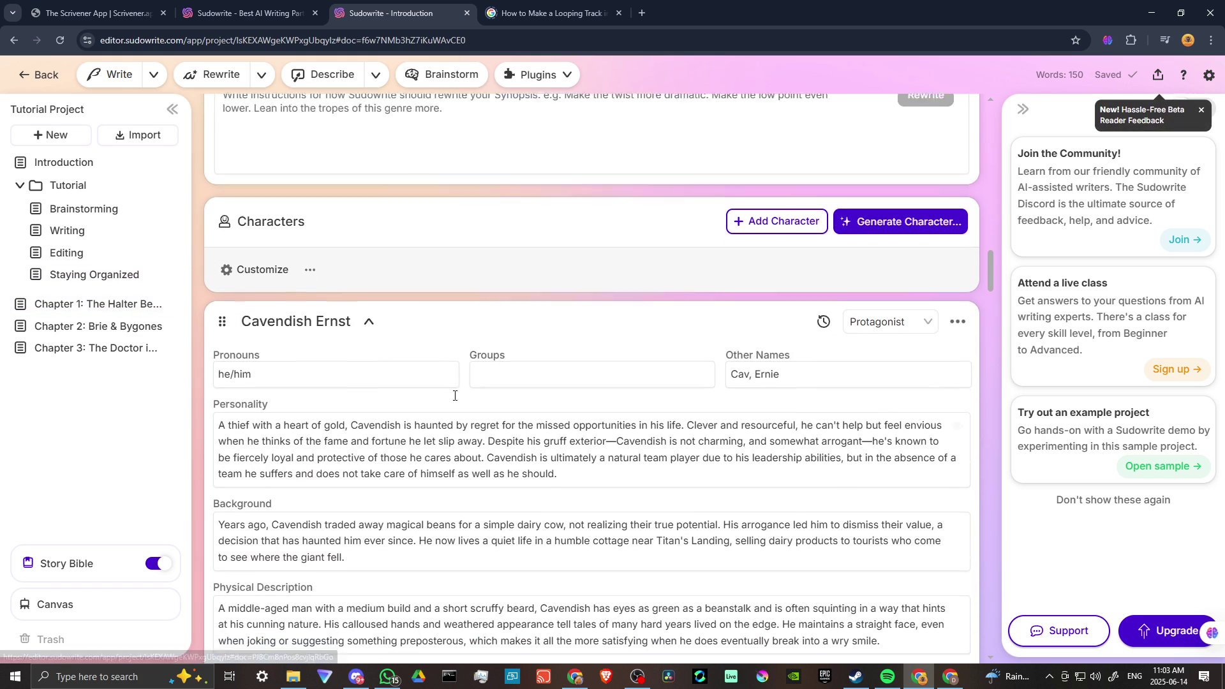
pyautogui.scroll(-5, 430, 384)
pyautogui.scroll(-3, 440, 392)
pyautogui.scroll(-3, 456, 399)
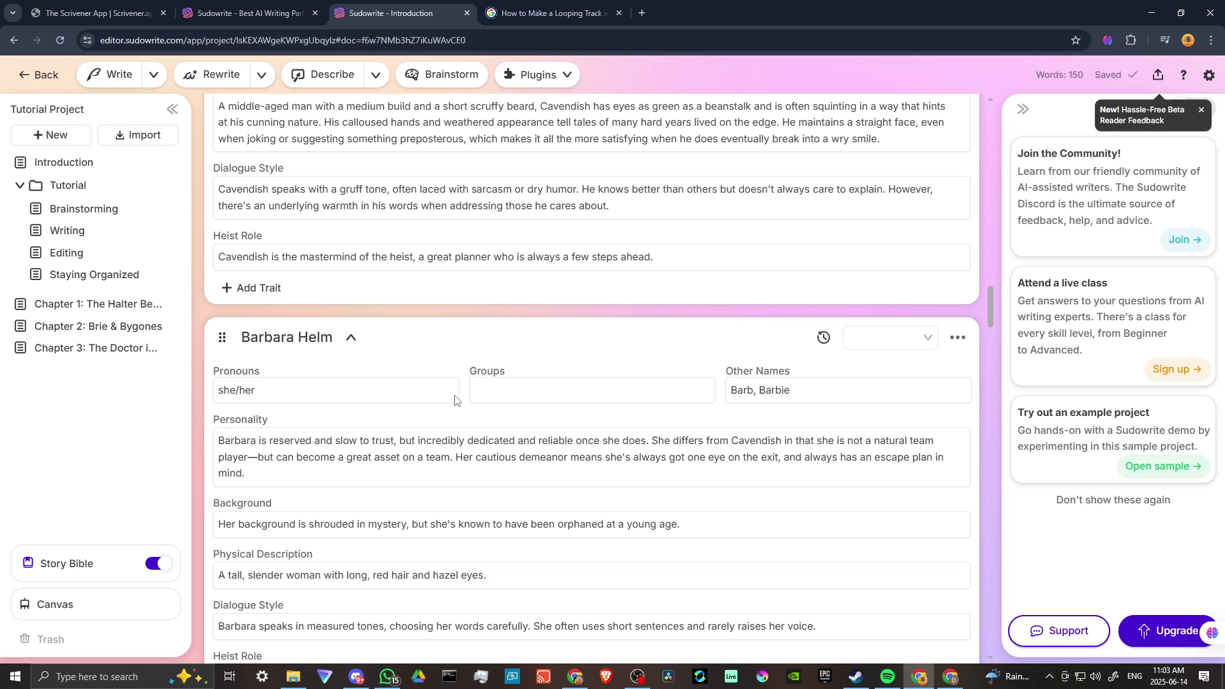
pyautogui.scroll(-3, 456, 396)
pyautogui.scroll(-3, 455, 396)
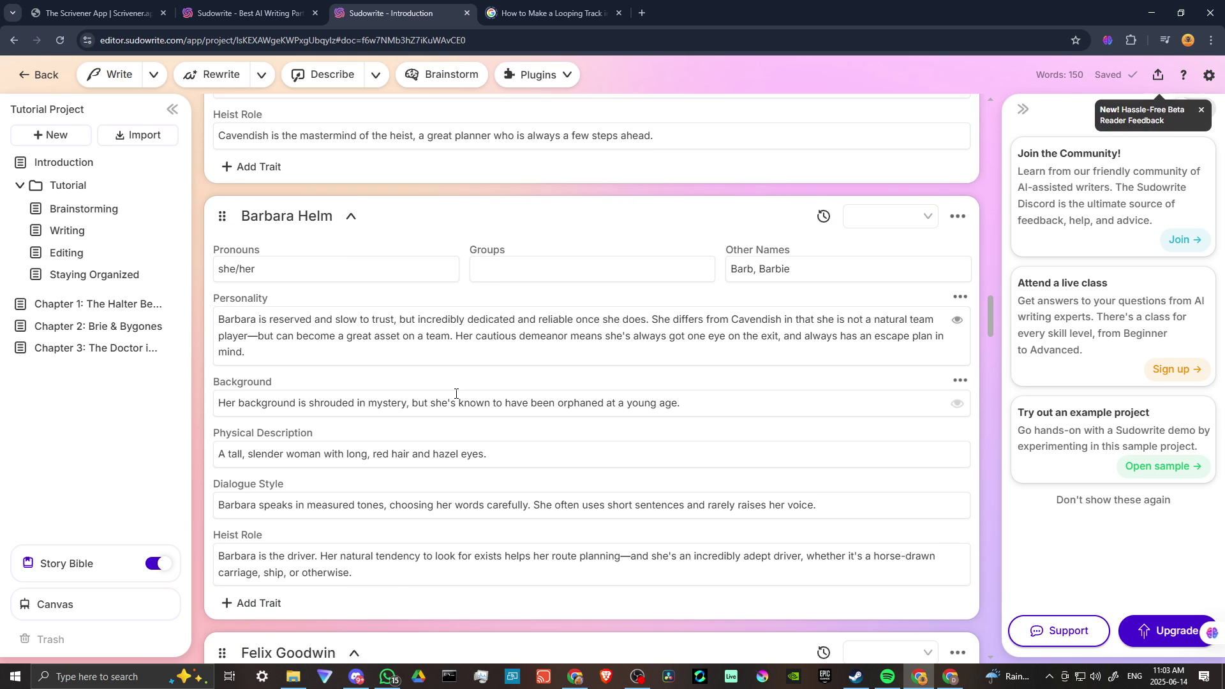
pyautogui.scroll(-3, 456, 397)
pyautogui.scroll(-2, 455, 396)
pyautogui.scroll(-3, 455, 396)
pyautogui.scroll(-2, 456, 396)
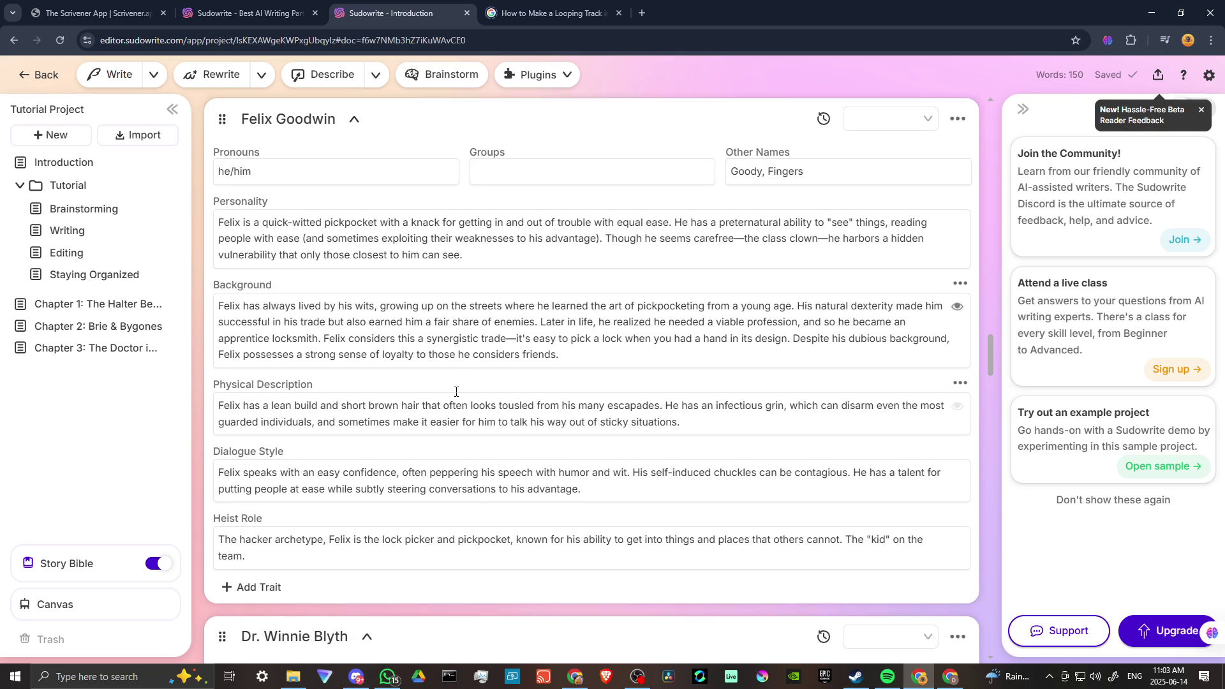
pyautogui.scroll(-3, 455, 397)
pyautogui.scroll(-3, 456, 396)
pyautogui.scroll(-4, 456, 397)
pyautogui.scroll(-3, 455, 396)
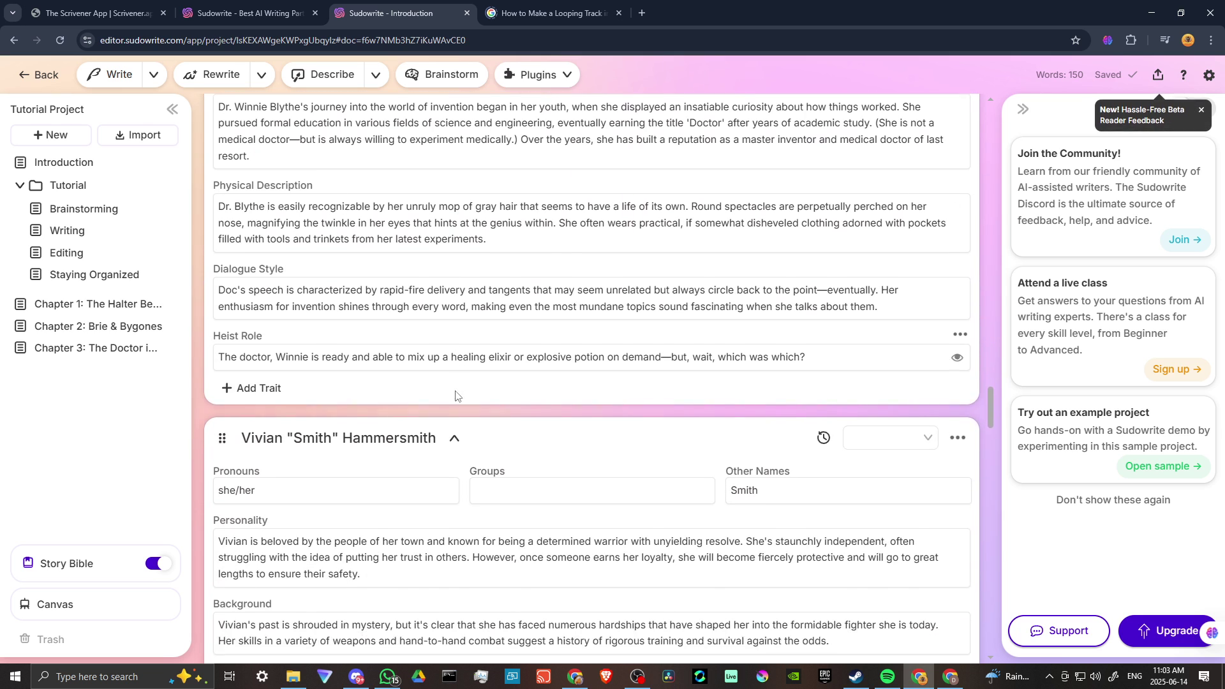
pyautogui.scroll(-4, 456, 396)
pyautogui.scroll(-2, 456, 396)
pyautogui.scroll(-4, 455, 396)
pyautogui.scroll(-3, 456, 396)
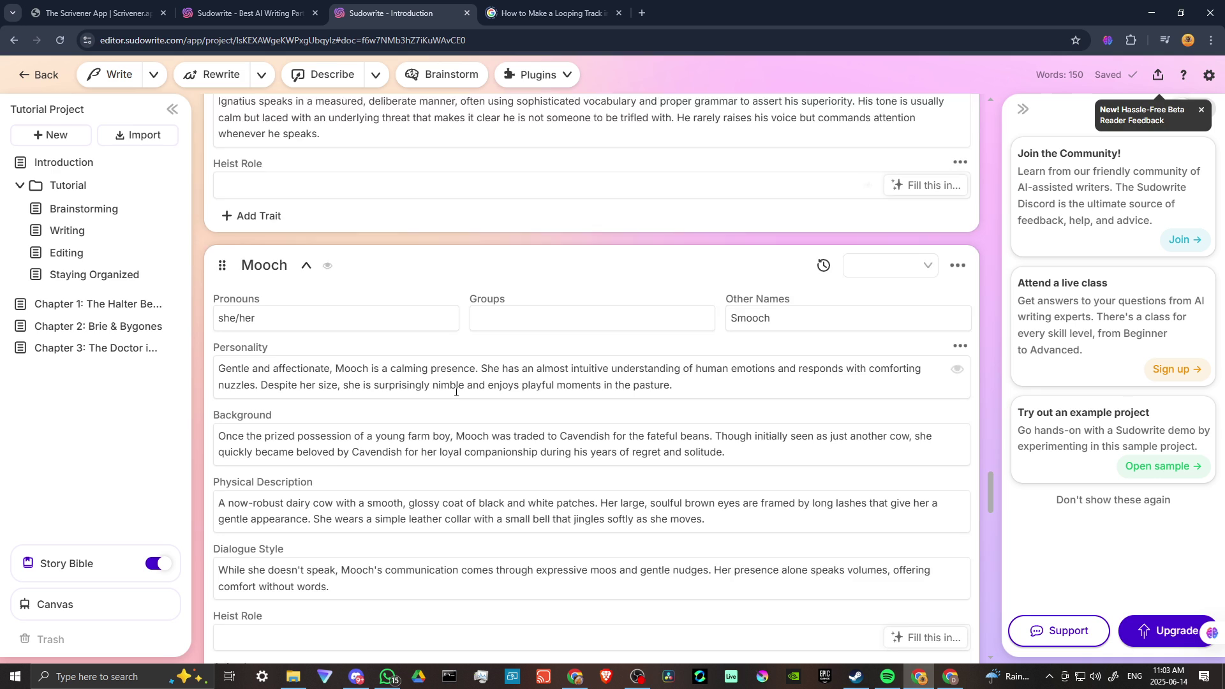
pyautogui.scroll(-3, 456, 396)
pyautogui.scroll(-2, 456, 421)
pyautogui.scroll(-5, 456, 437)
pyautogui.scroll(-4, 456, 438)
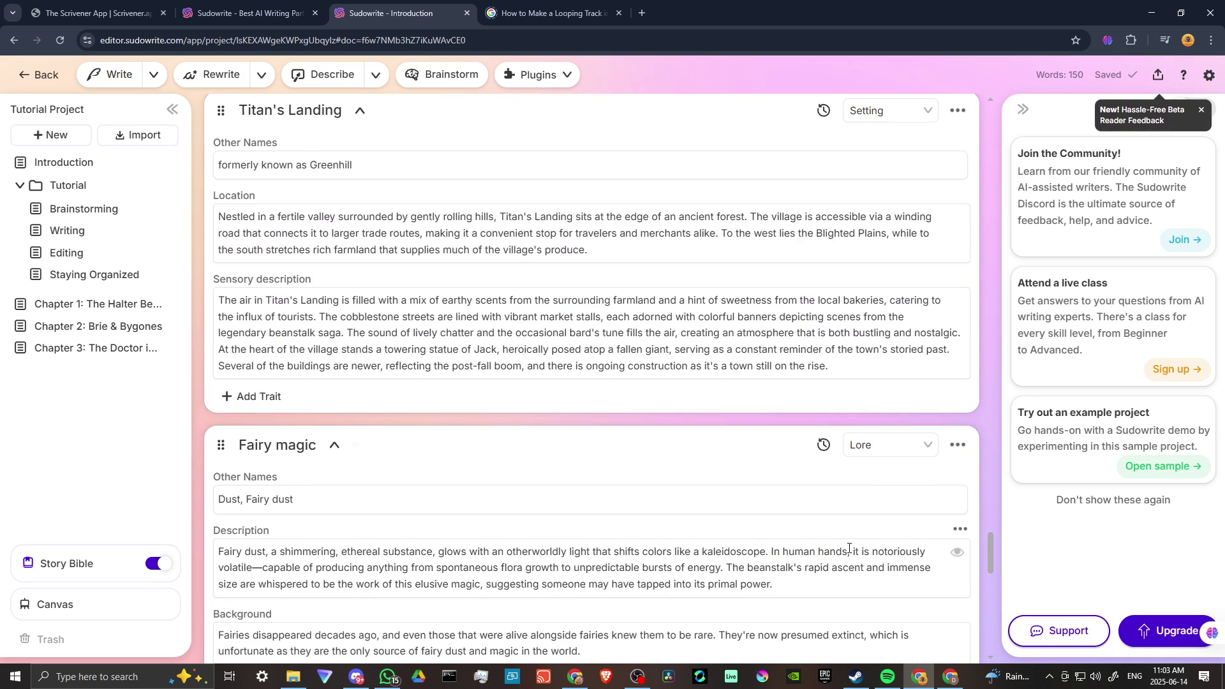
# Open Upgrade pricing and switch to Monthly: Hobby & Student $19, Professional $29, Max $59
pyautogui.click(1154, 631)
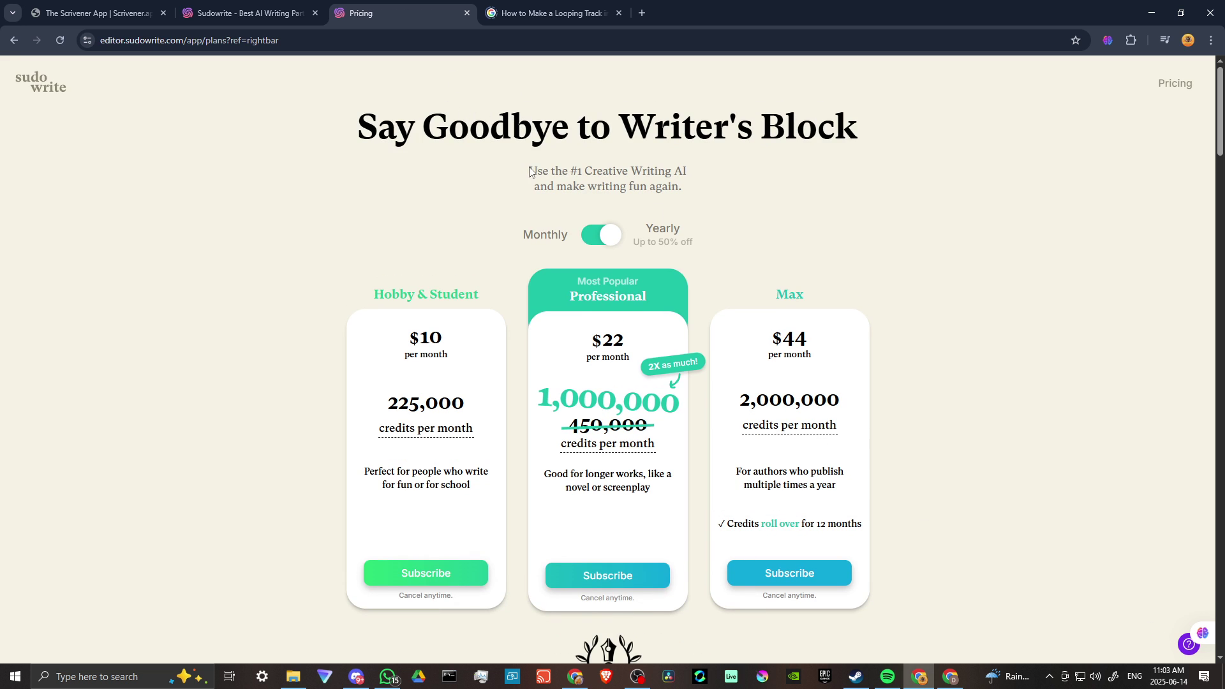
pyautogui.click(590, 237)
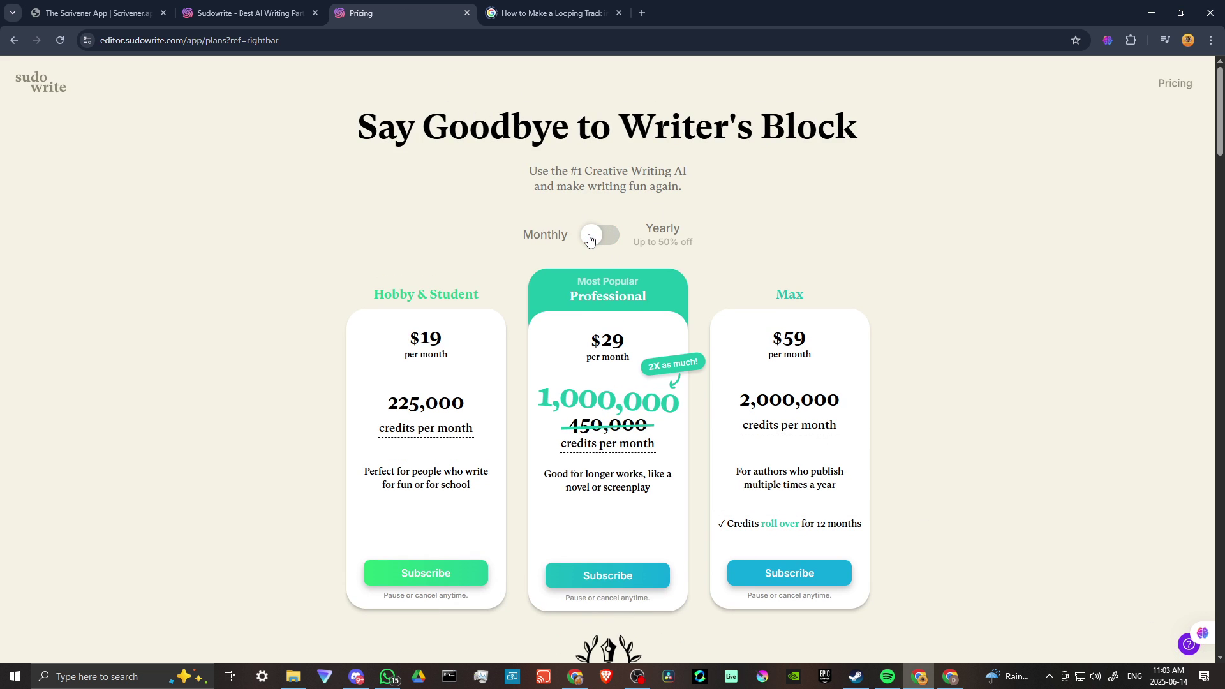
pyautogui.scroll(-1, 250, 325)
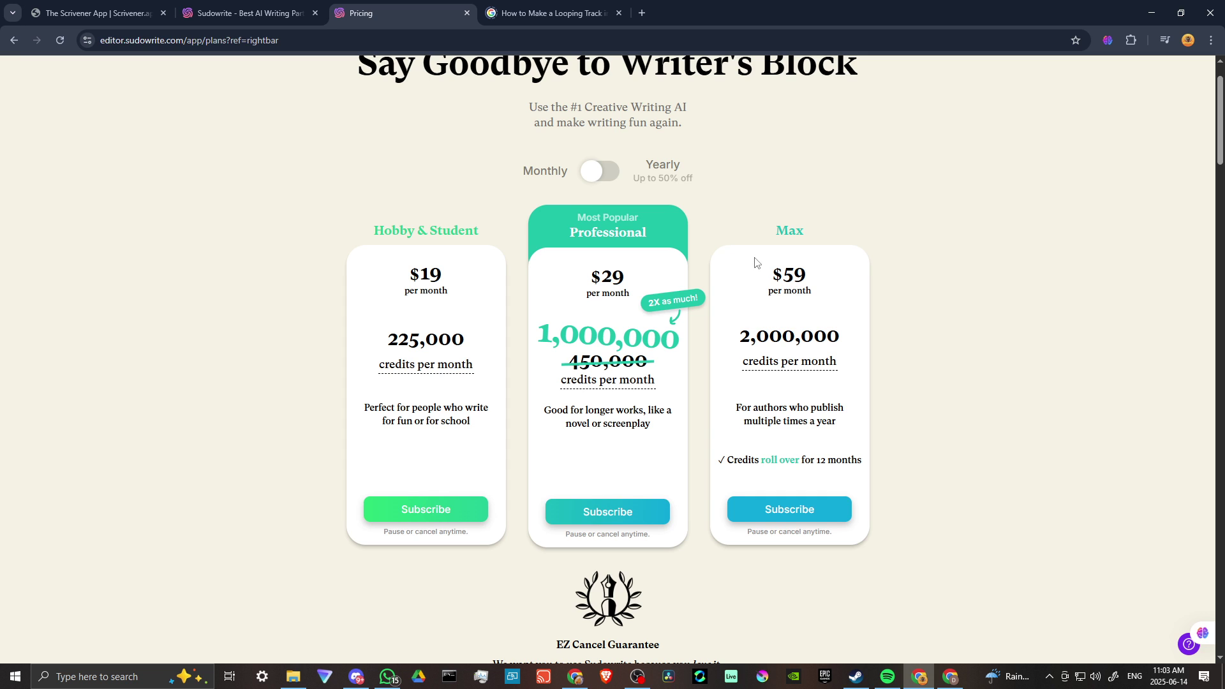
pyautogui.scroll(-1, 197, 369)
pyautogui.scroll(-2, 282, 393)
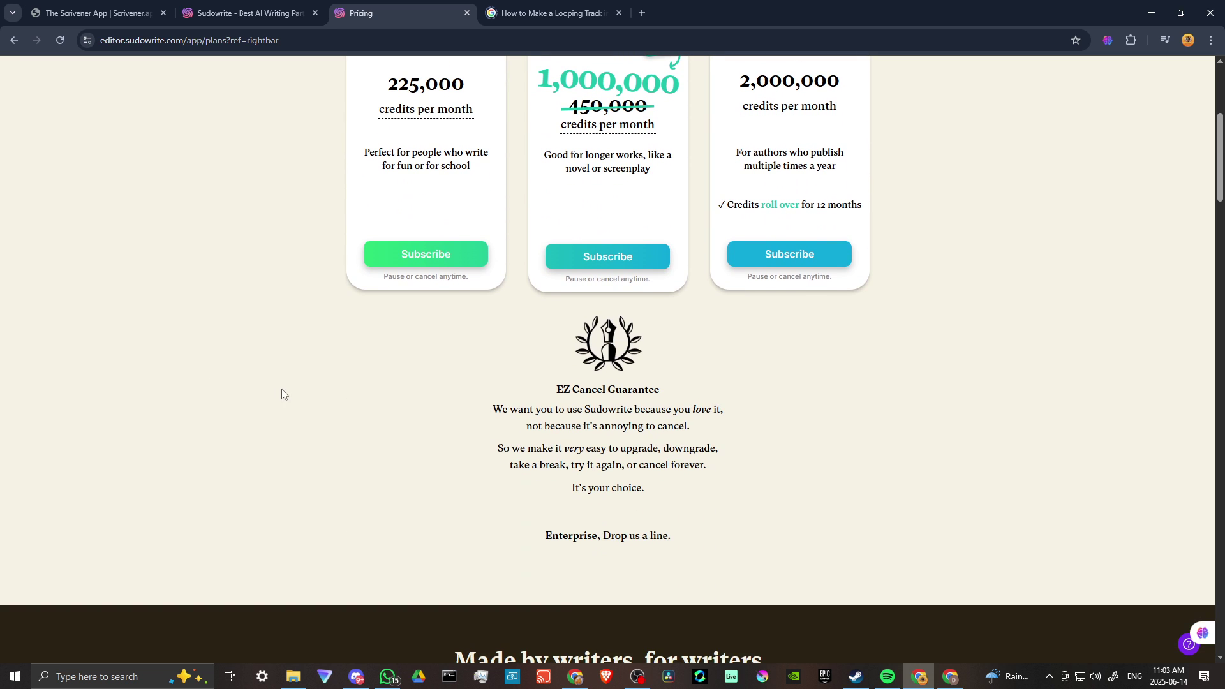
pyautogui.scroll(1, 266, 404)
pyautogui.scroll(3, 266, 404)
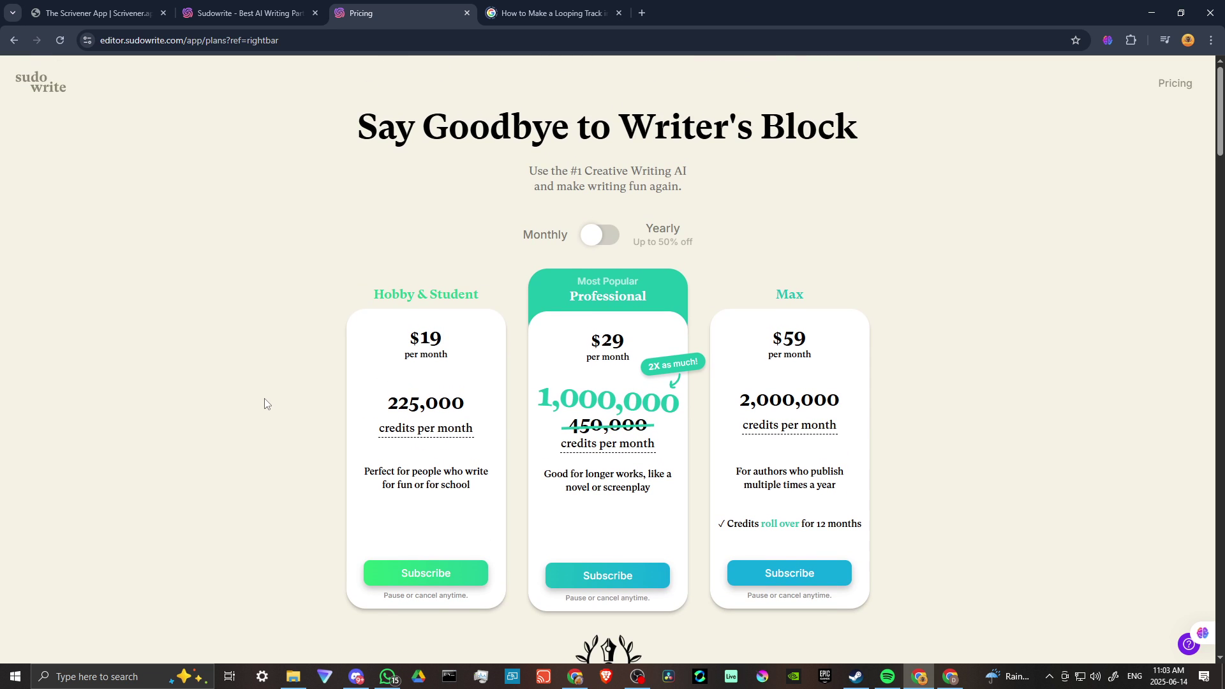